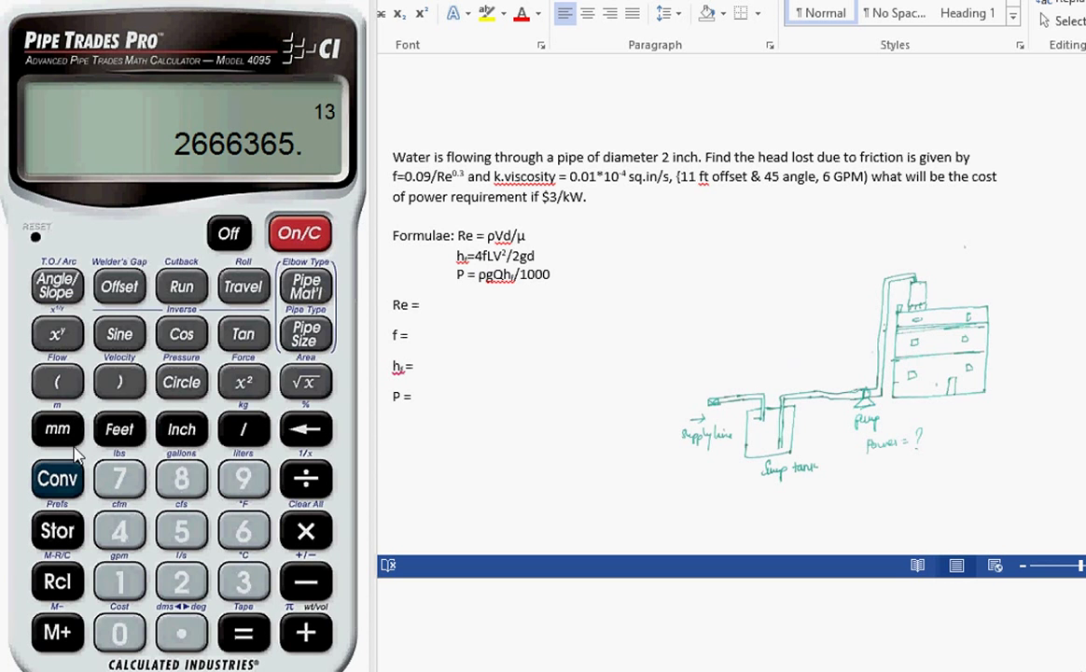
Step: Clear the old 2666365 result with Clear All so the calculator reads 0
{"action": "left_click", "coordinate": [60, 477]}
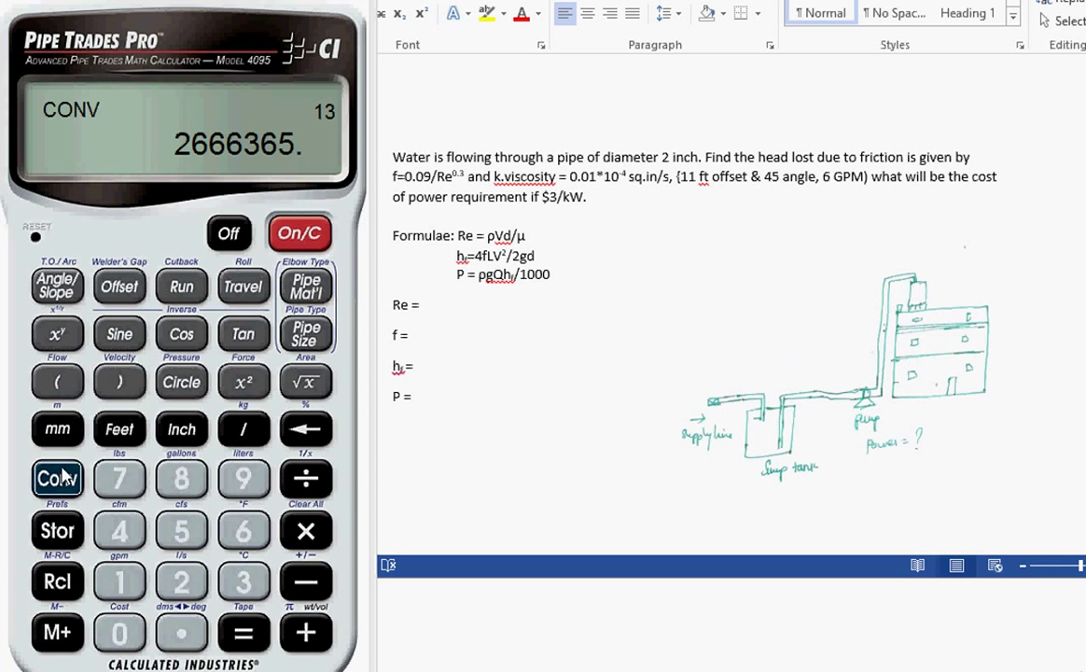
{"action": "left_click", "coordinate": [298, 529]}
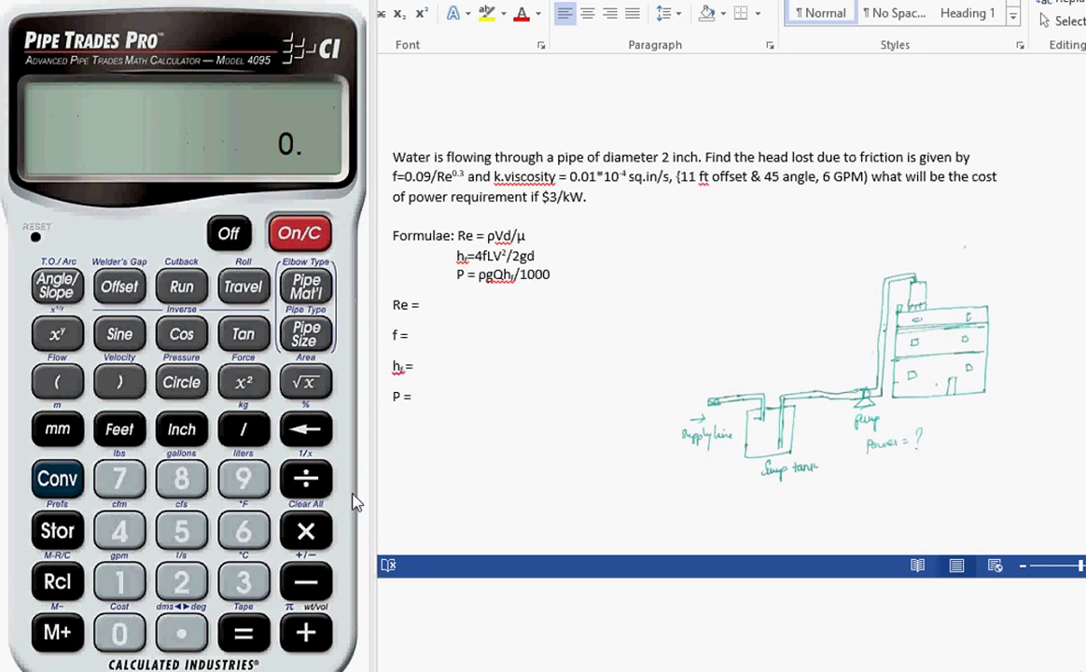
Step: Compute the velocity of 6 GPM in a 2-inch pipe as 0.9625 FPS, then clear the display
{"action": "left_click", "coordinate": [181, 580]}
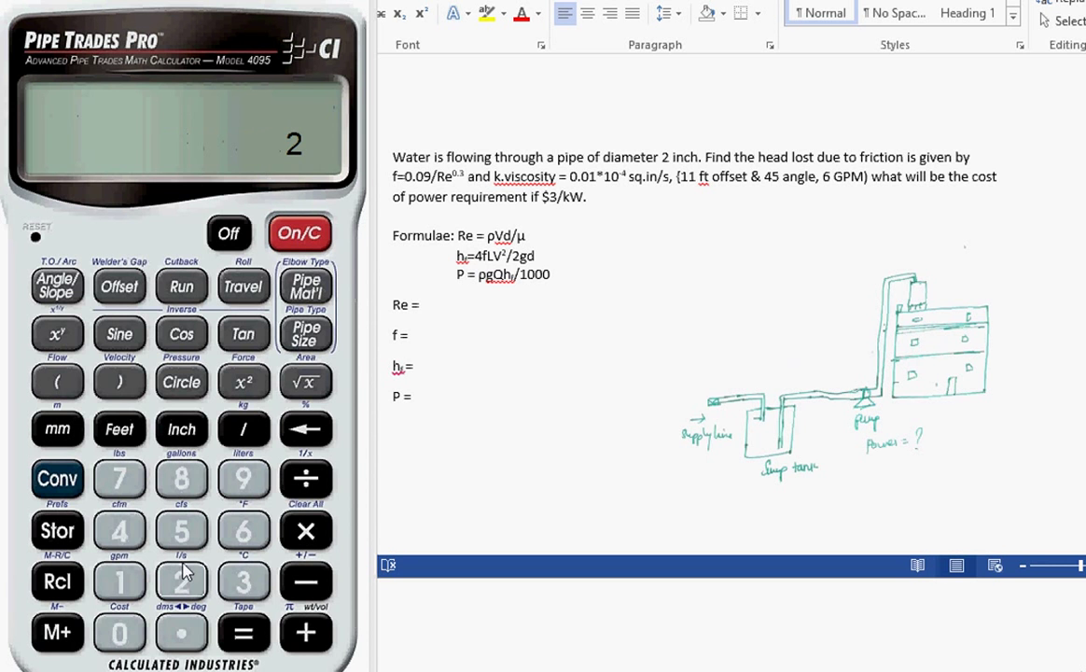
{"action": "left_click", "coordinate": [57, 478]}
{"action": "left_click", "coordinate": [304, 381]}
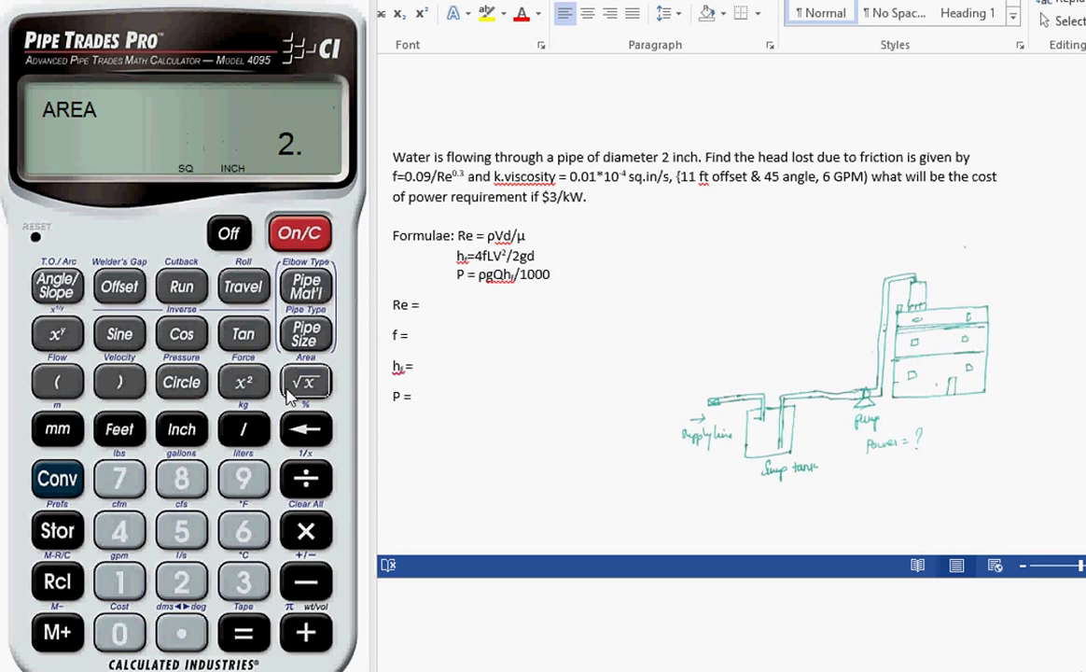
{"action": "left_click", "coordinate": [243, 530]}
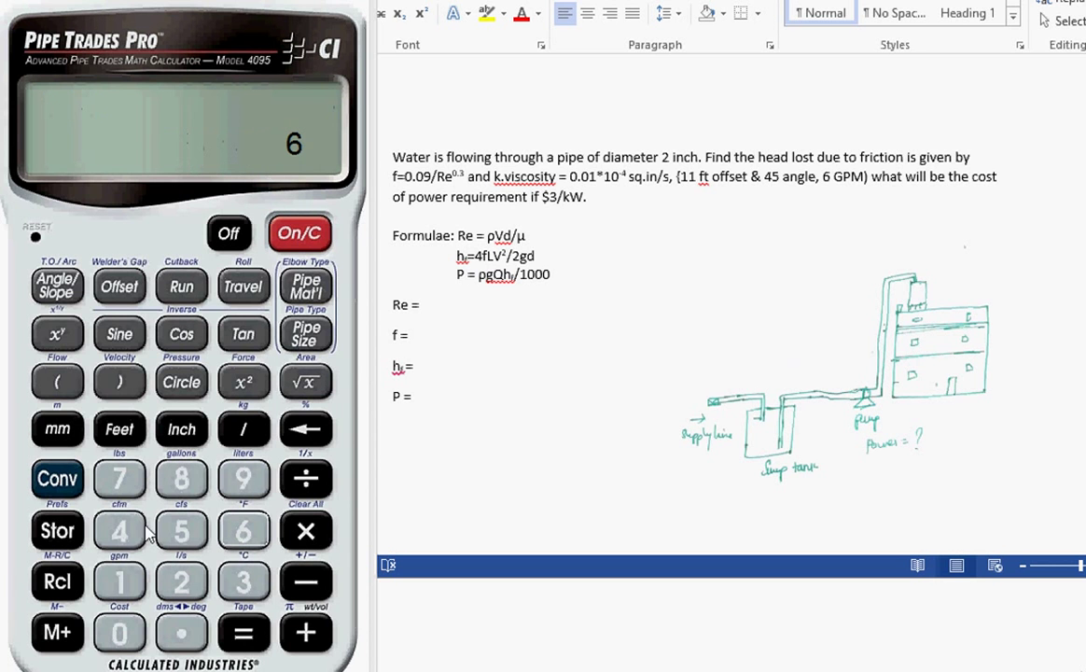
{"action": "left_click", "coordinate": [57, 478]}
{"action": "left_click", "coordinate": [56, 390]}
{"action": "left_click", "coordinate": [57, 478]}
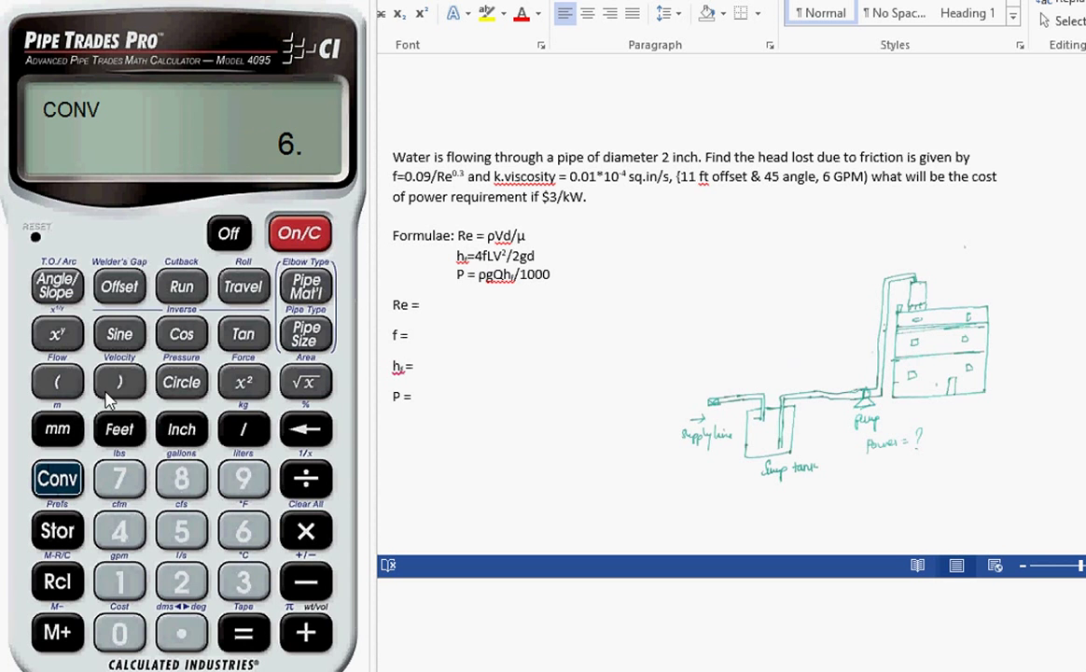
{"action": "left_click", "coordinate": [120, 381]}
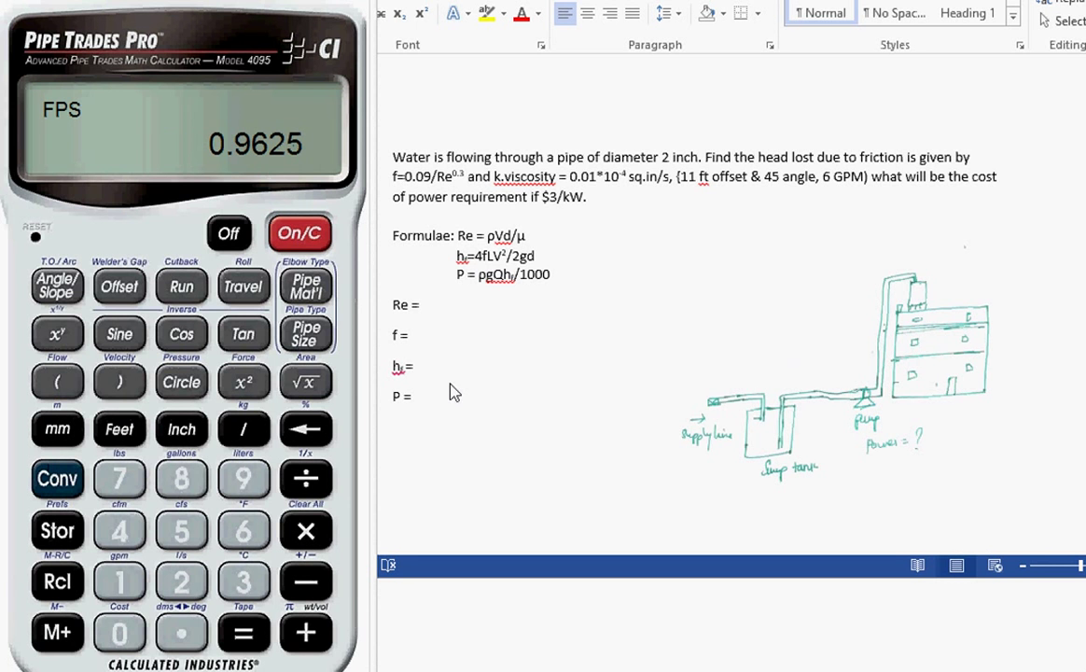
{"action": "left_click", "coordinate": [291, 229]}
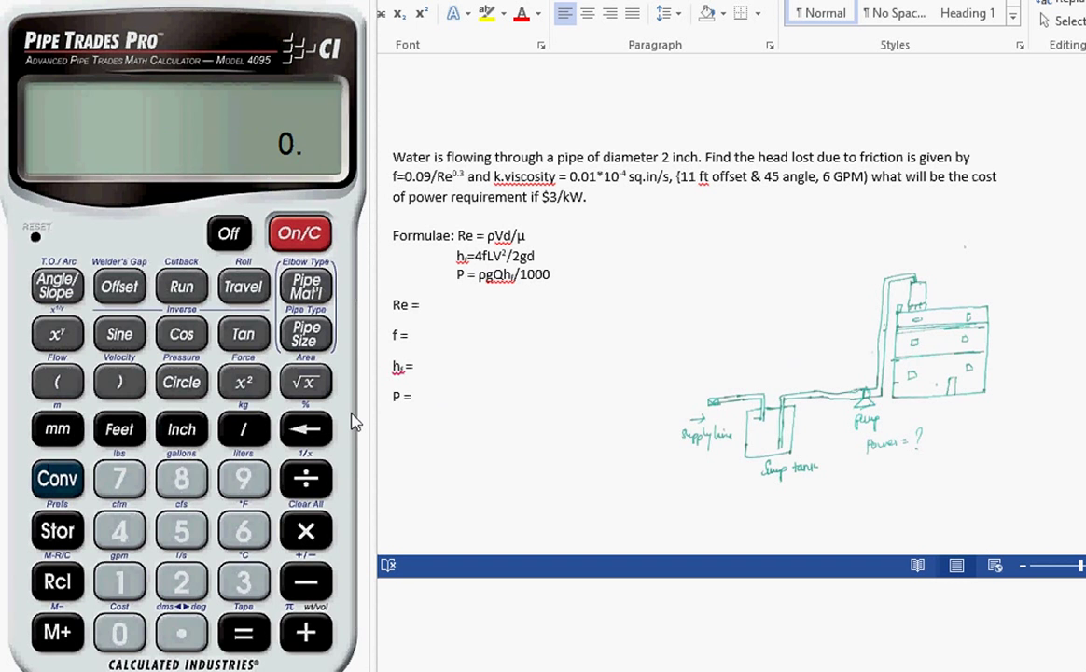
Step: Multiply 0.000001 × 0.9625 × 2 to get 0.000002, then place the cursor after 'Re =' in Word
{"action": "left_click", "coordinate": [112, 635]}
{"action": "key", "text": "0"}
{"action": "key", "text": "0"}
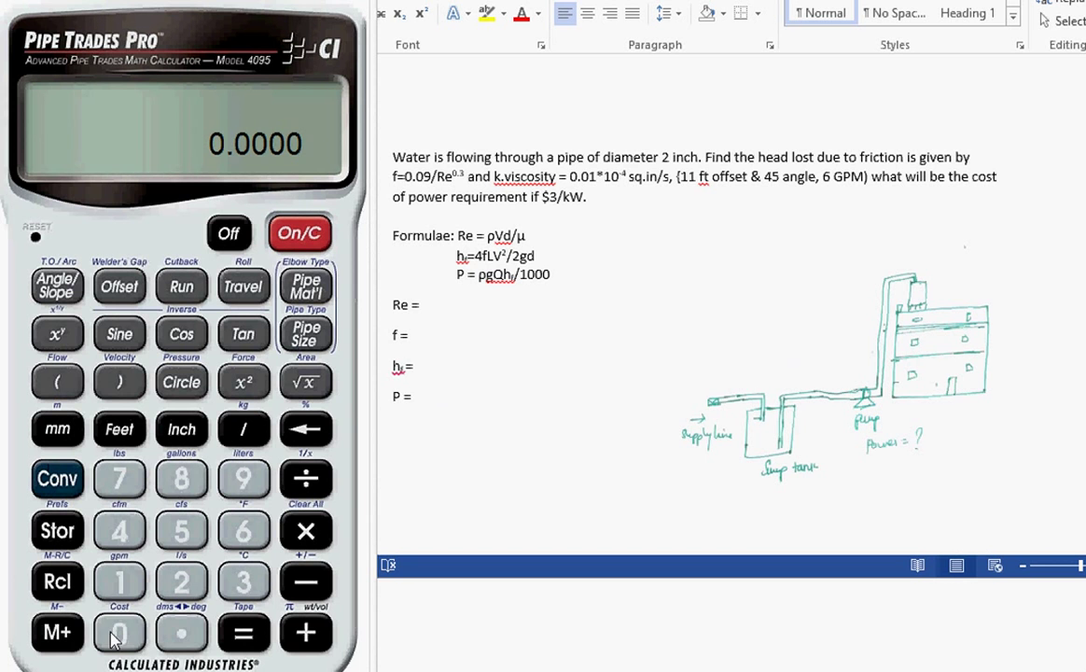
{"action": "key", "text": "0"}
{"action": "left_click", "coordinate": [122, 583]}
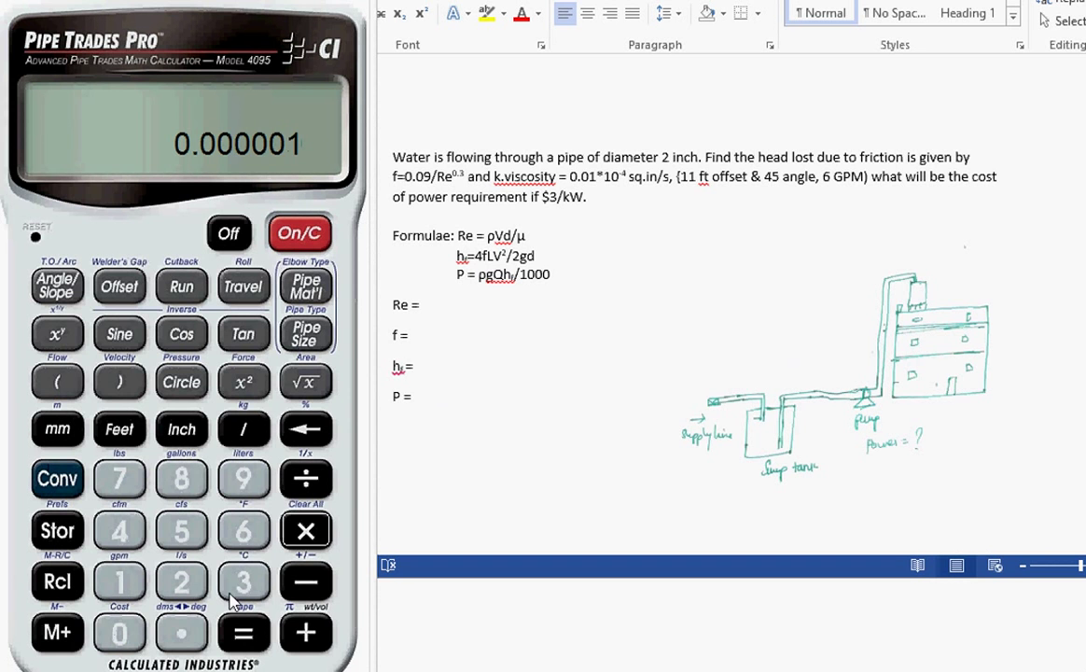
{"action": "left_click", "coordinate": [186, 630]}
{"action": "left_click", "coordinate": [242, 478]}
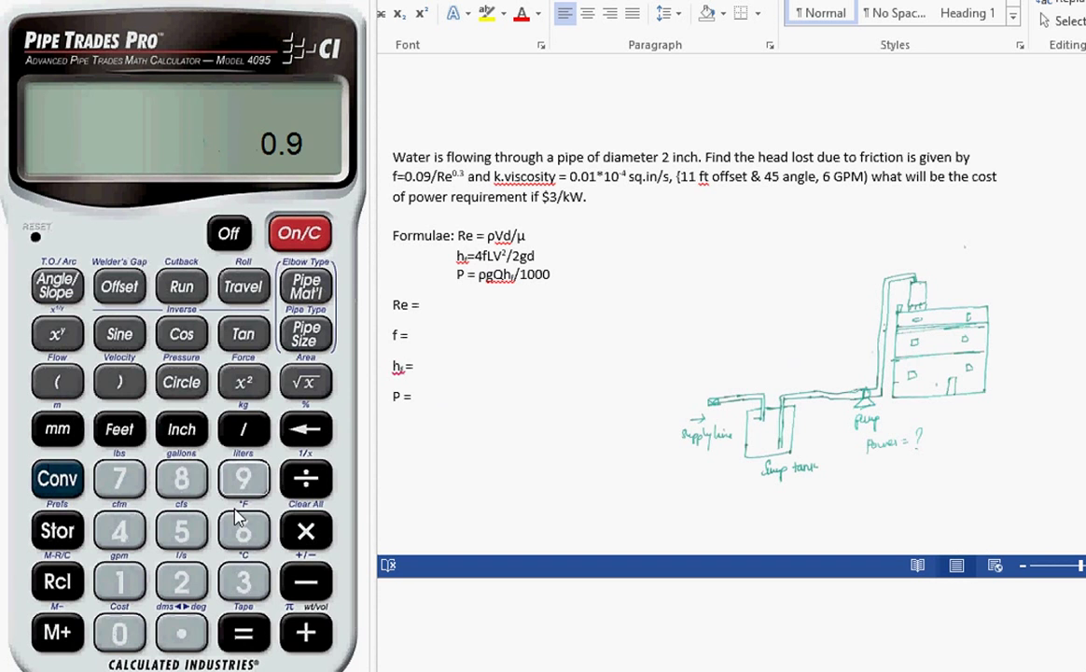
{"action": "left_click", "coordinate": [243, 530]}
{"action": "left_click", "coordinate": [186, 578]}
{"action": "left_click", "coordinate": [182, 530]}
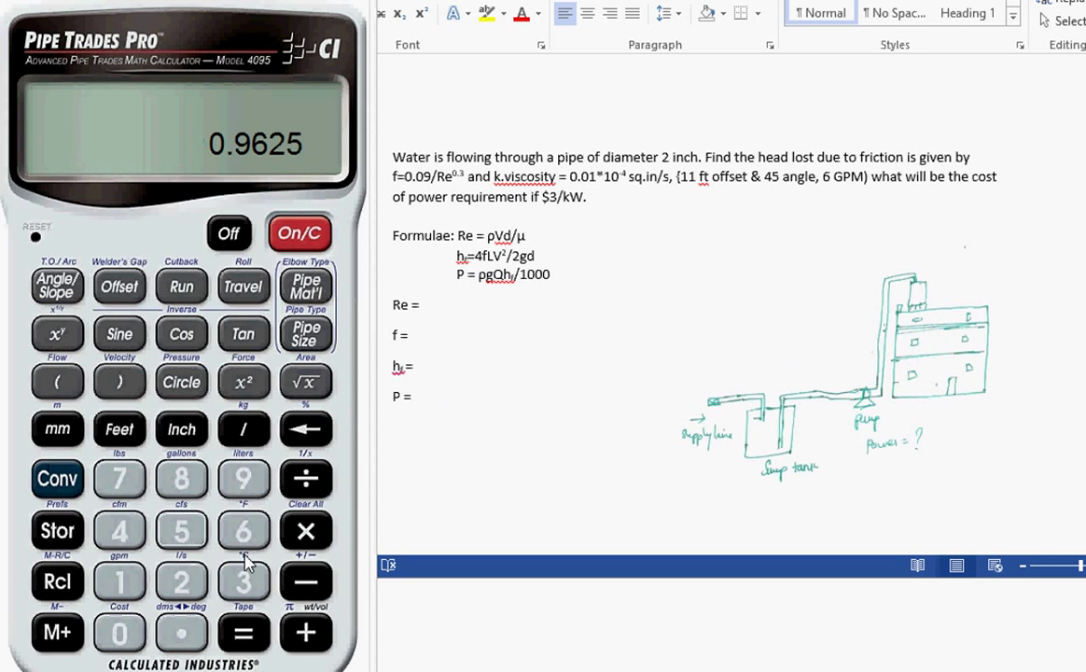
{"action": "left_click", "coordinate": [308, 537]}
{"action": "left_click", "coordinate": [182, 582]}
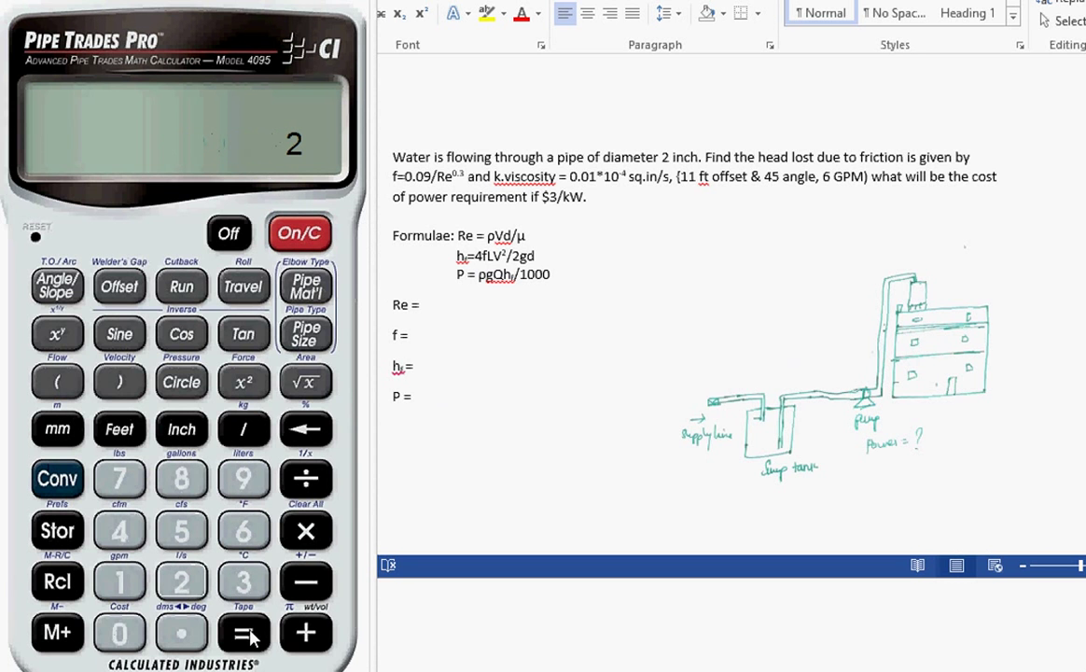
{"action": "left_click", "coordinate": [253, 636]}
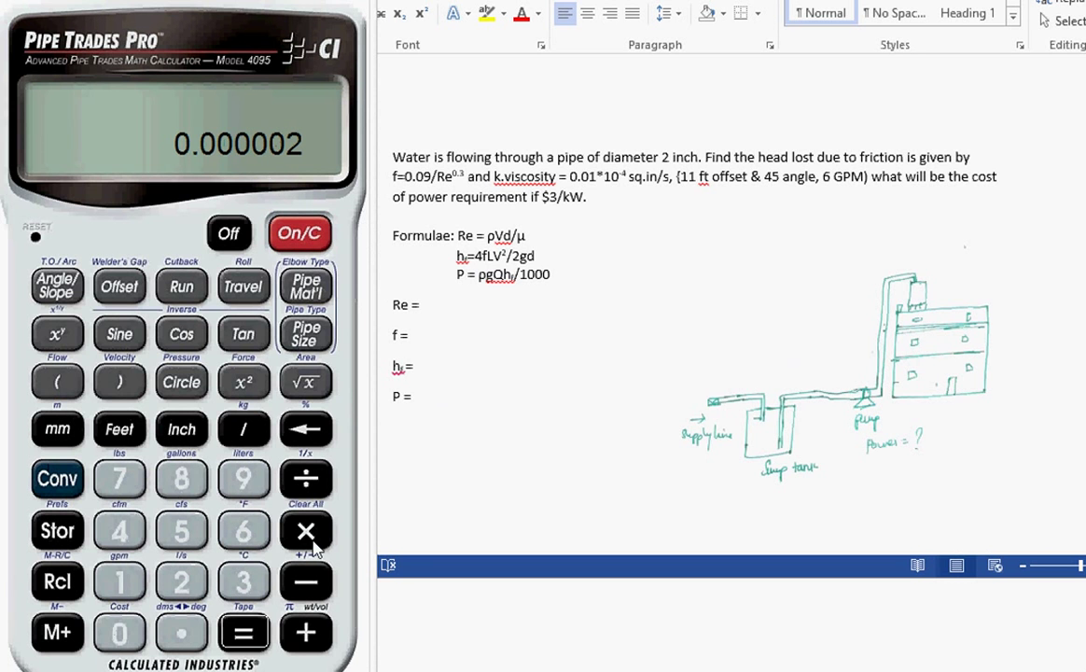
{"action": "left_click", "coordinate": [428, 305]}
Step: Enter 0.000002 after 'Re =' and highlight the friction formula f=0.09/Re^0.3
{"action": "type", "text": "0.00"}
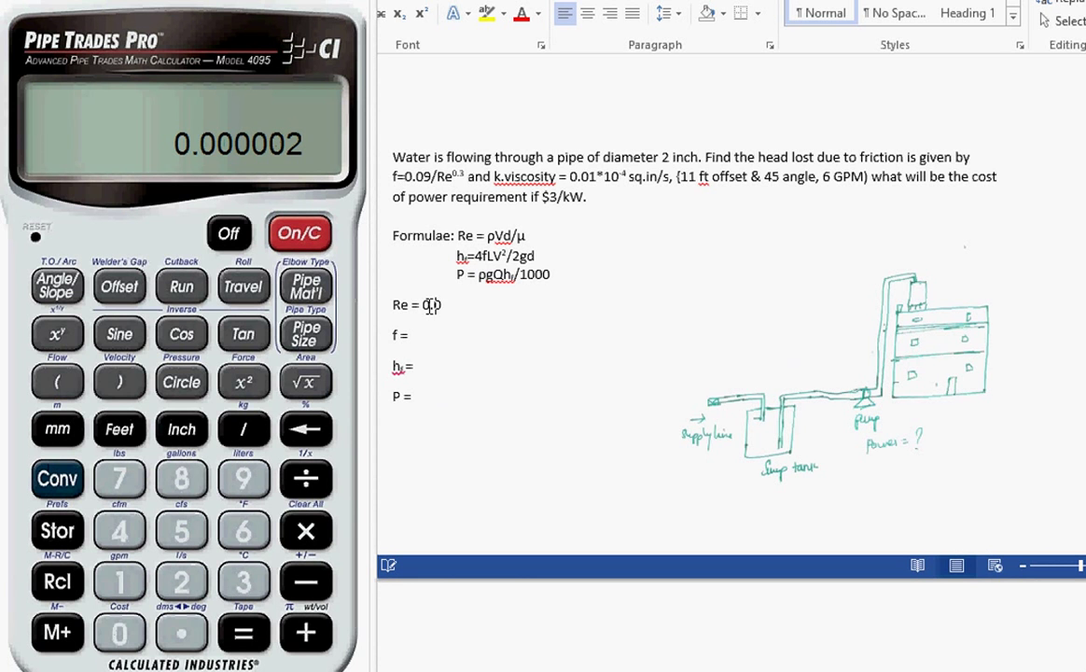
{"action": "type", "text": "000"}
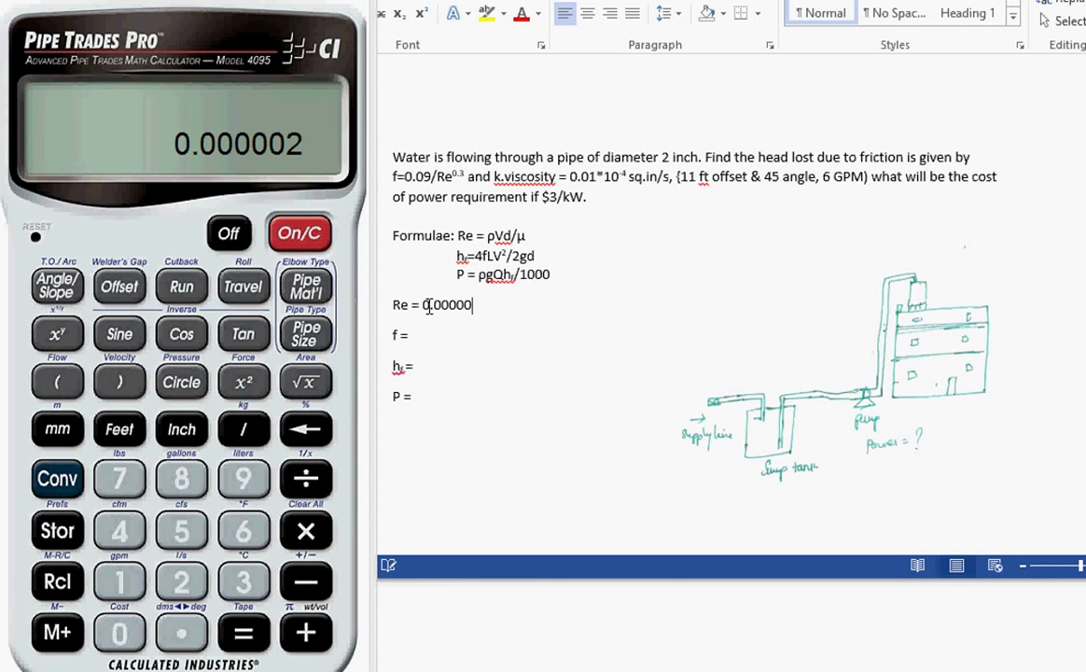
{"action": "type", "text": "2"}
{"action": "left_click_drag", "start_coordinate": [464, 175], "coordinate": [390, 177]}
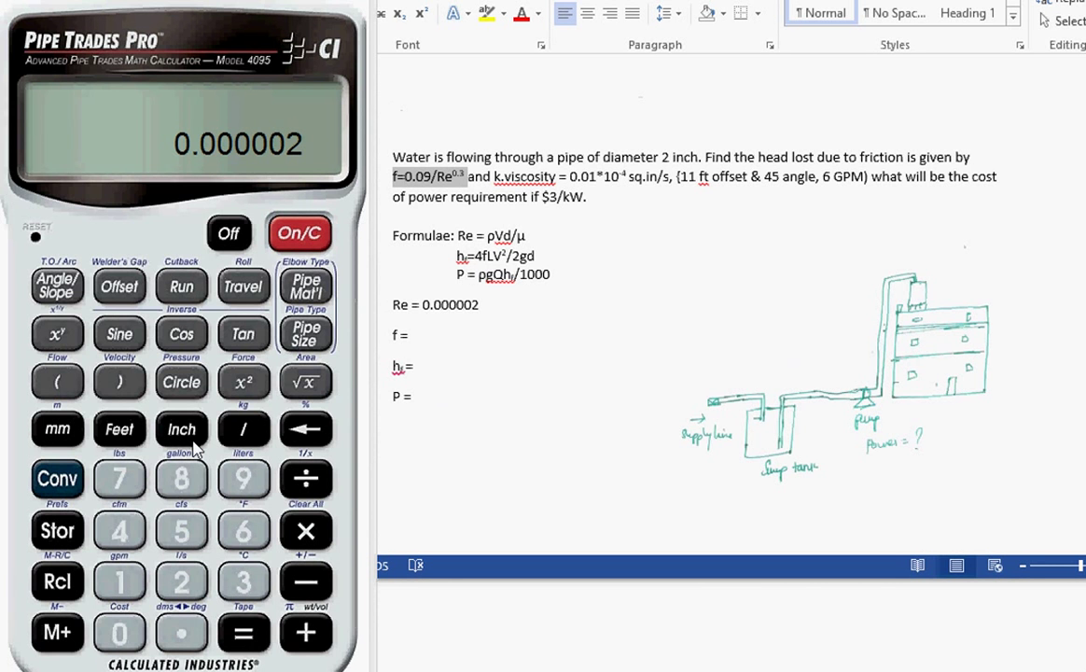
Step: Clear the calculator and enter the friction coefficient 0.09
{"action": "left_click", "coordinate": [298, 235]}
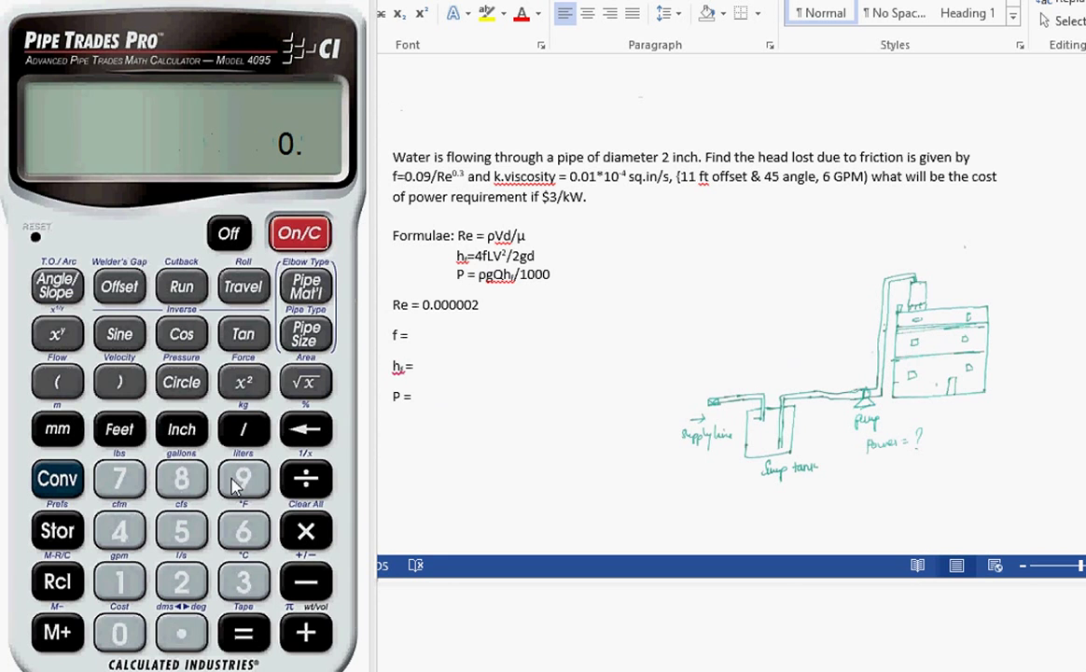
{"action": "left_click", "coordinate": [182, 635]}
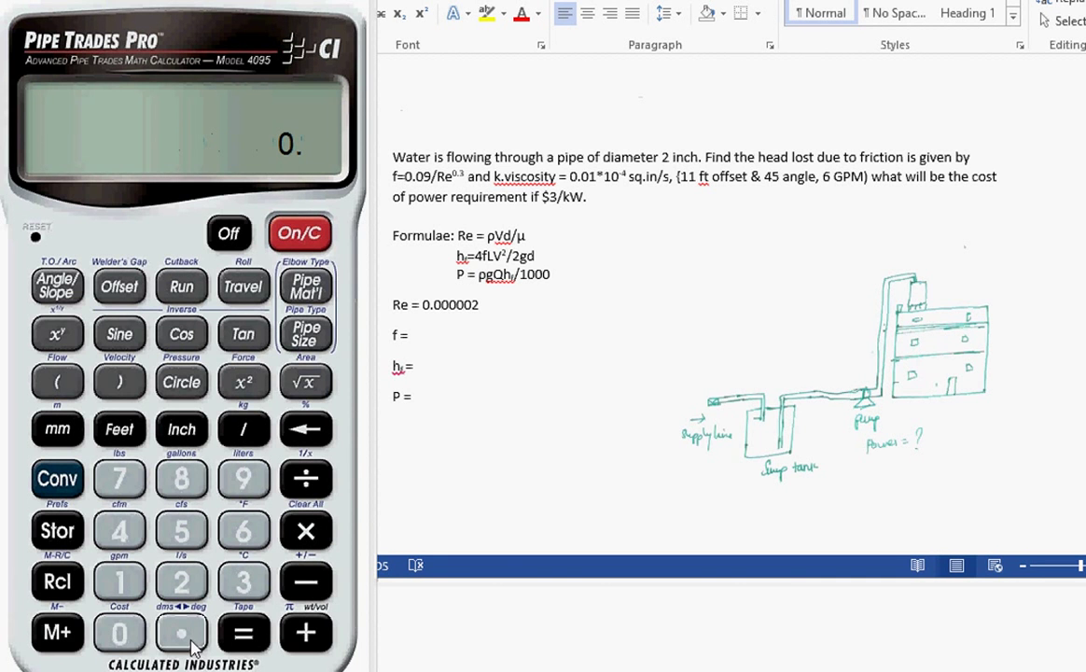
{"action": "left_click", "coordinate": [119, 632]}
{"action": "left_click", "coordinate": [239, 483]}
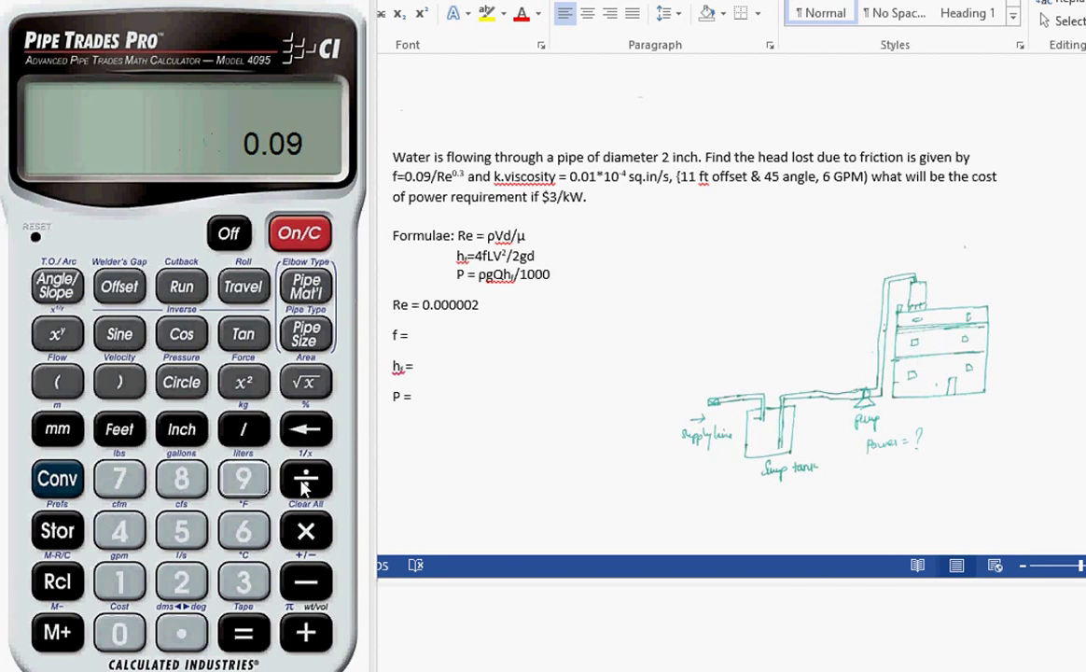
Step: Divide by (0.000002) raised to the power 0.3, giving f = 4.61247
{"action": "left_click", "coordinate": [58, 378]}
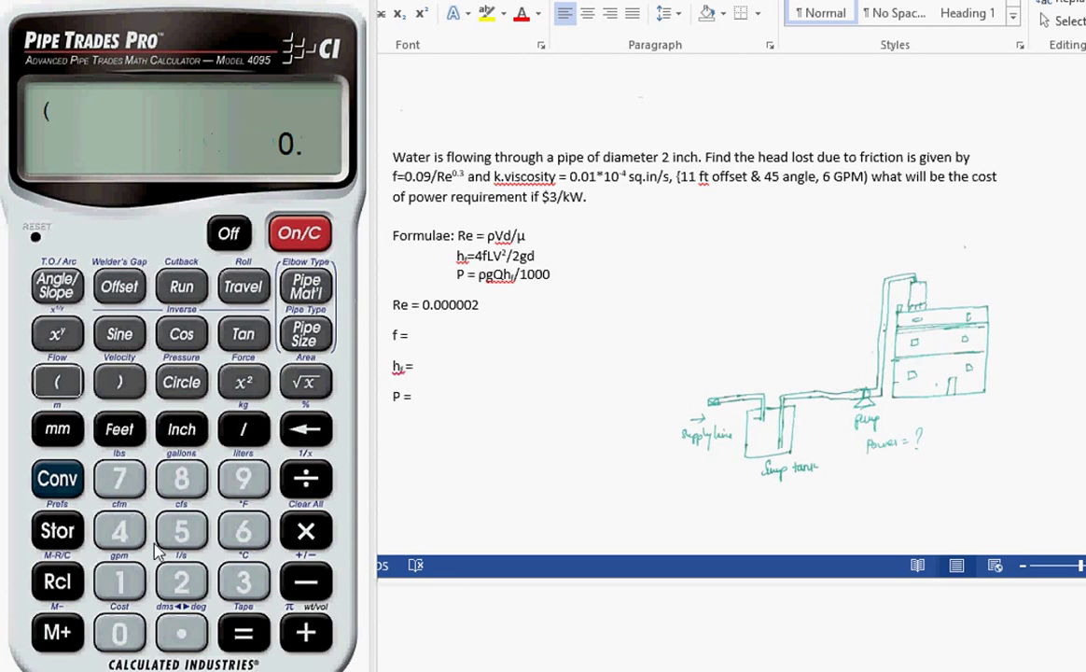
{"action": "left_click", "coordinate": [182, 634]}
{"action": "left_click", "coordinate": [135, 634]}
{"action": "left_click", "coordinate": [136, 634]}
{"action": "left_click", "coordinate": [137, 634]}
{"action": "left_click", "coordinate": [138, 635]}
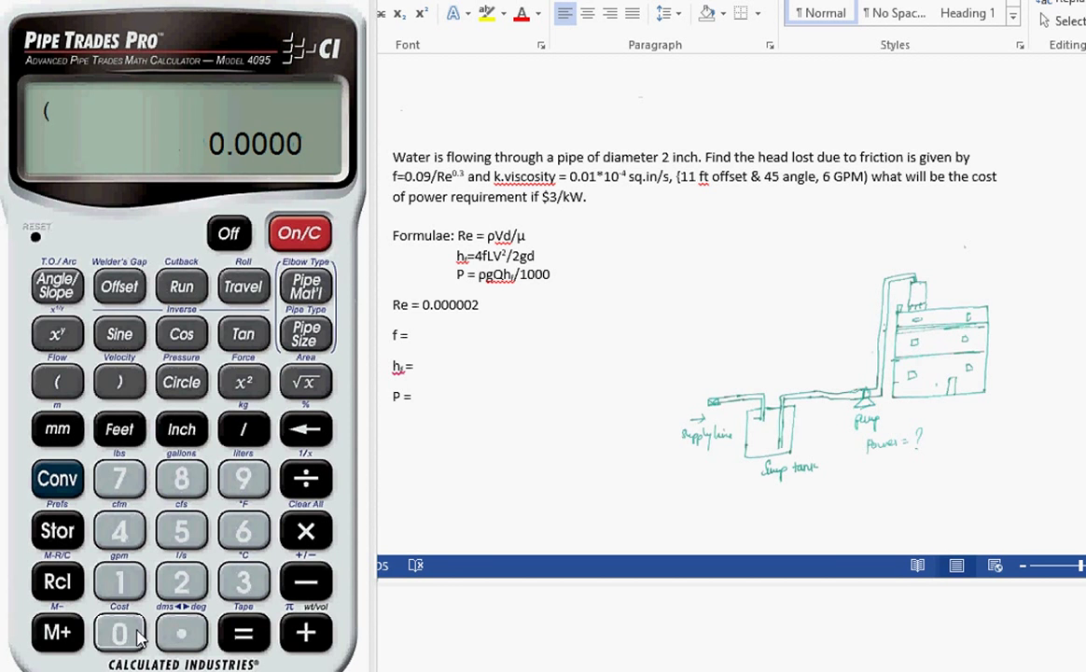
{"action": "left_click", "coordinate": [136, 634]}
{"action": "left_click", "coordinate": [182, 581]}
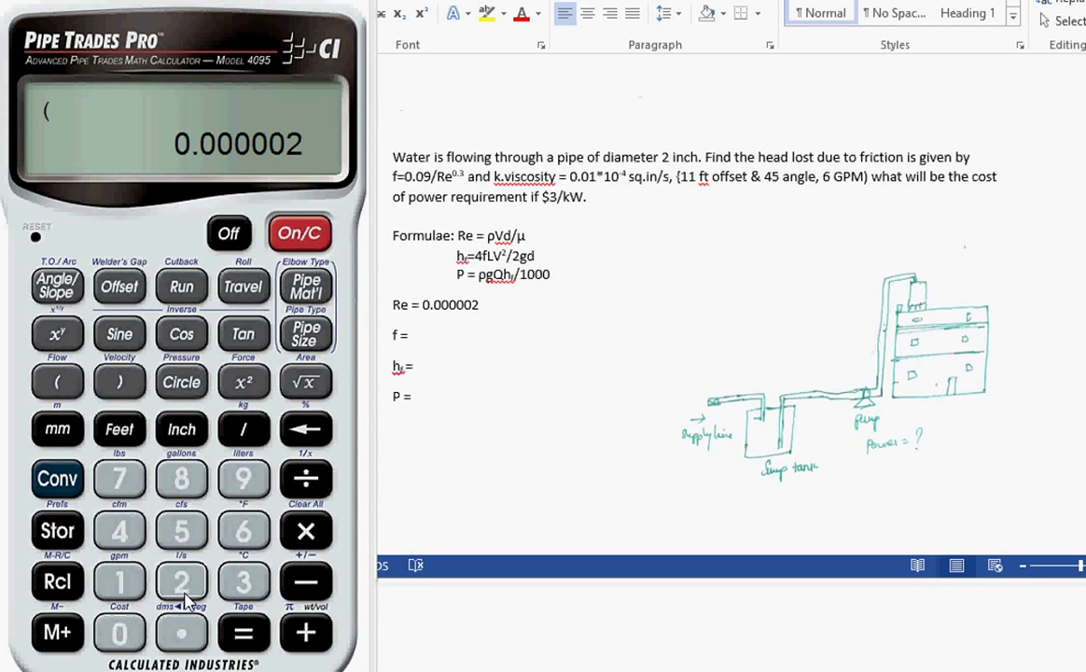
{"action": "left_click", "coordinate": [124, 387]}
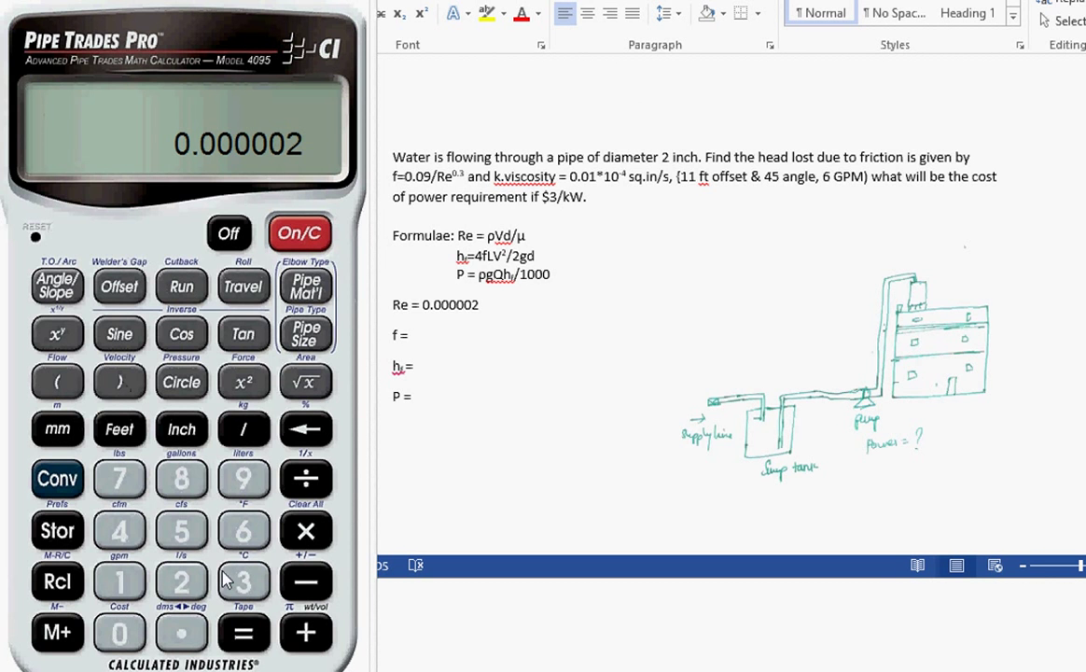
{"action": "left_click", "coordinate": [182, 635]}
{"action": "left_click", "coordinate": [244, 581]}
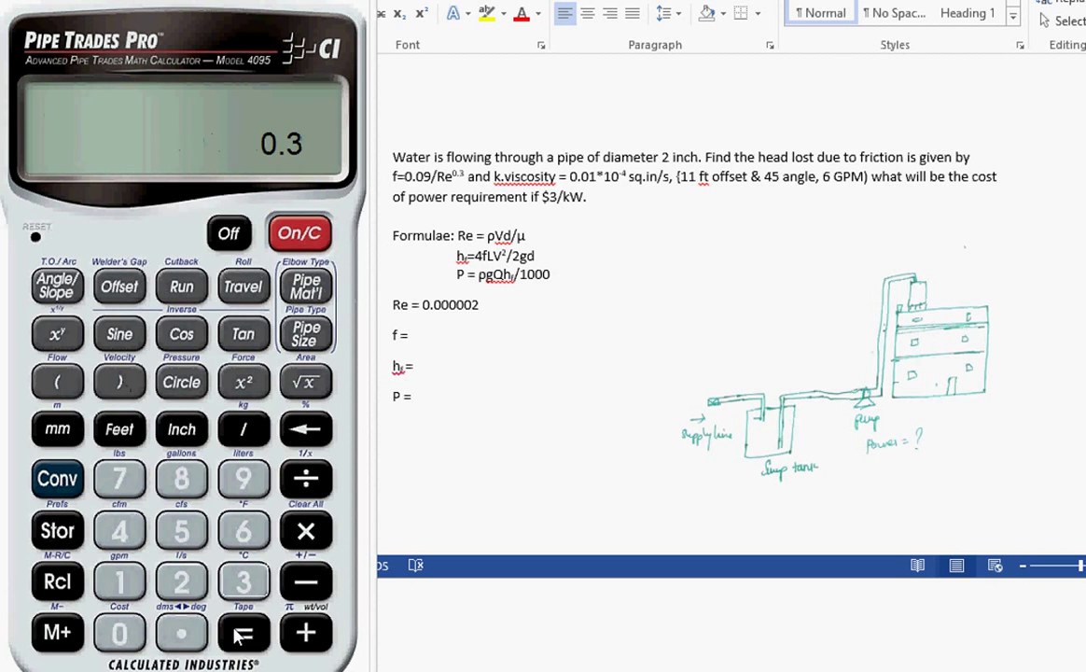
{"action": "left_click", "coordinate": [242, 635]}
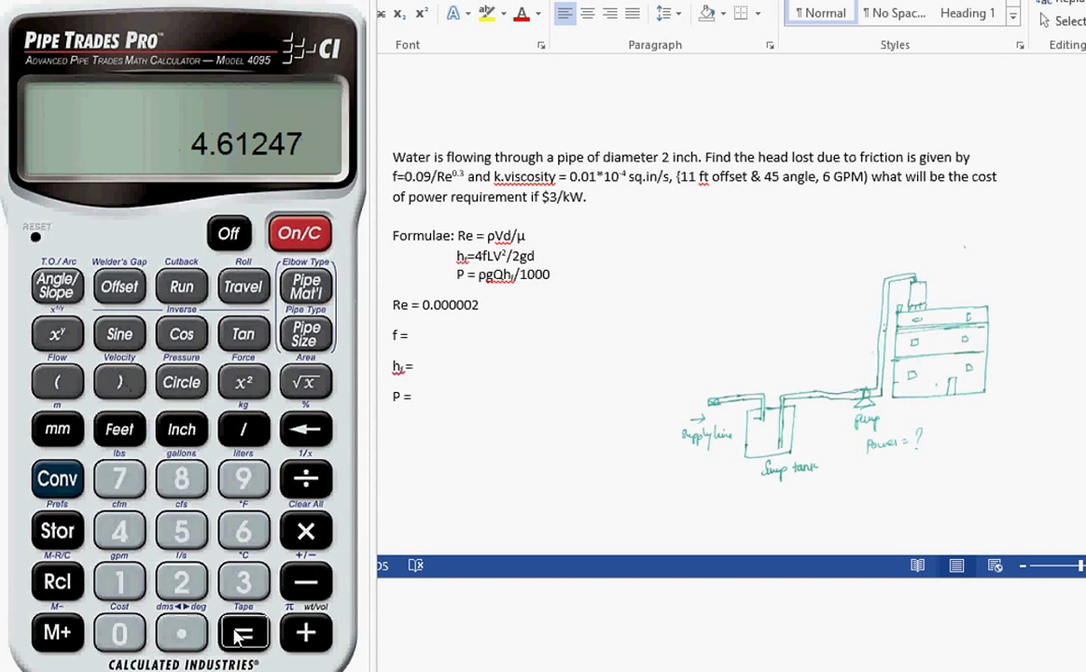
Step: Enter 4.61247 after 'f =' in the worksheet, then move to the hf line
{"action": "left_click", "coordinate": [419, 335]}
{"action": "type", "text": "4"}
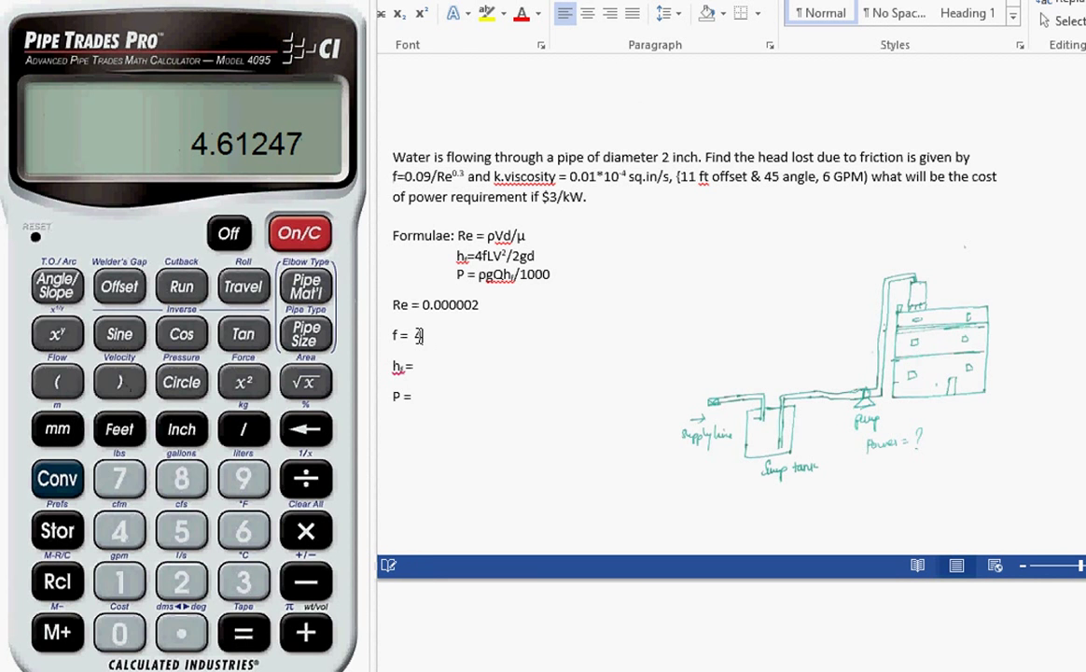
{"action": "type", "text": ".61247"}
{"action": "left_click", "coordinate": [419, 365]}
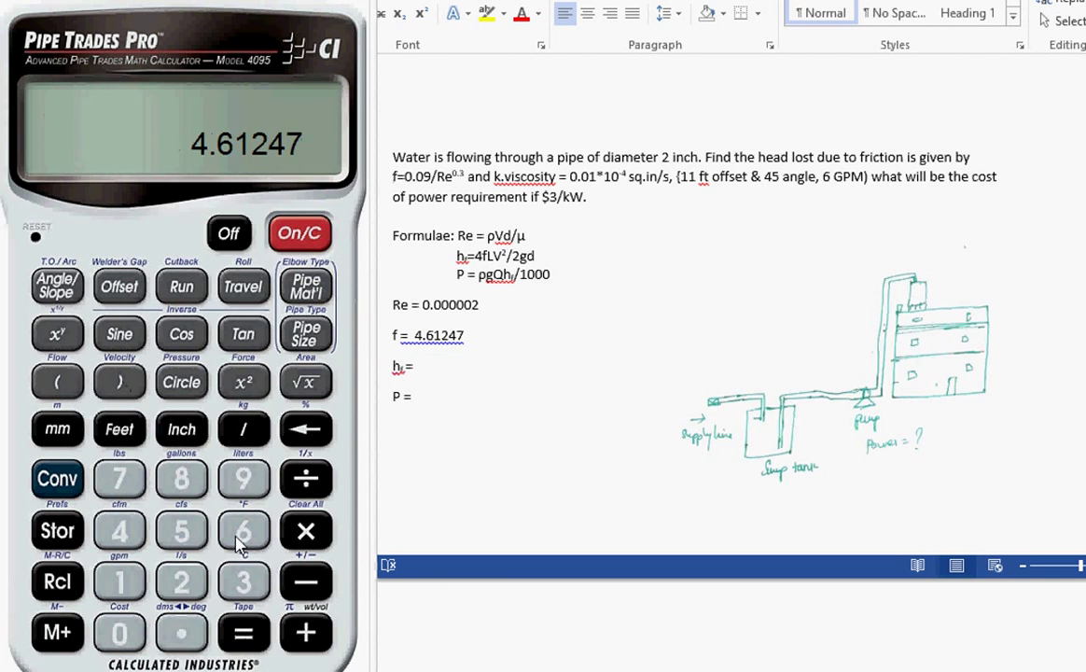
Step: Enter an 11 ft offset at 45° for 2-inch pipe, getting travel 15 ft 6-11/16 in
{"action": "left_click", "coordinate": [126, 584]}
{"action": "left_click", "coordinate": [126, 584]}
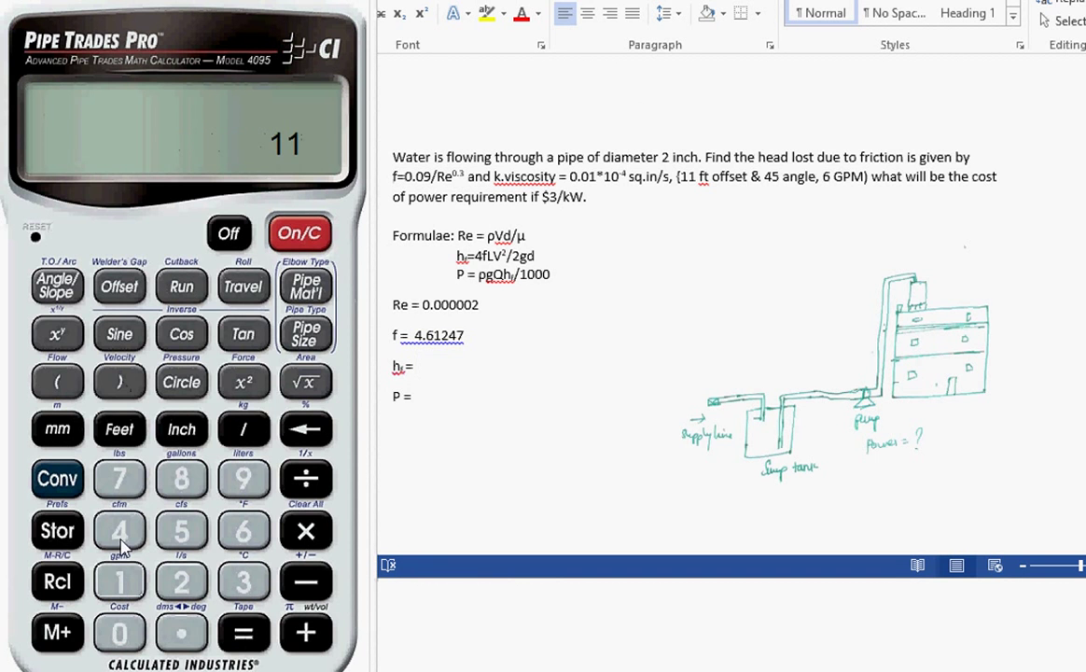
{"action": "left_click", "coordinate": [122, 431]}
{"action": "left_click", "coordinate": [118, 284]}
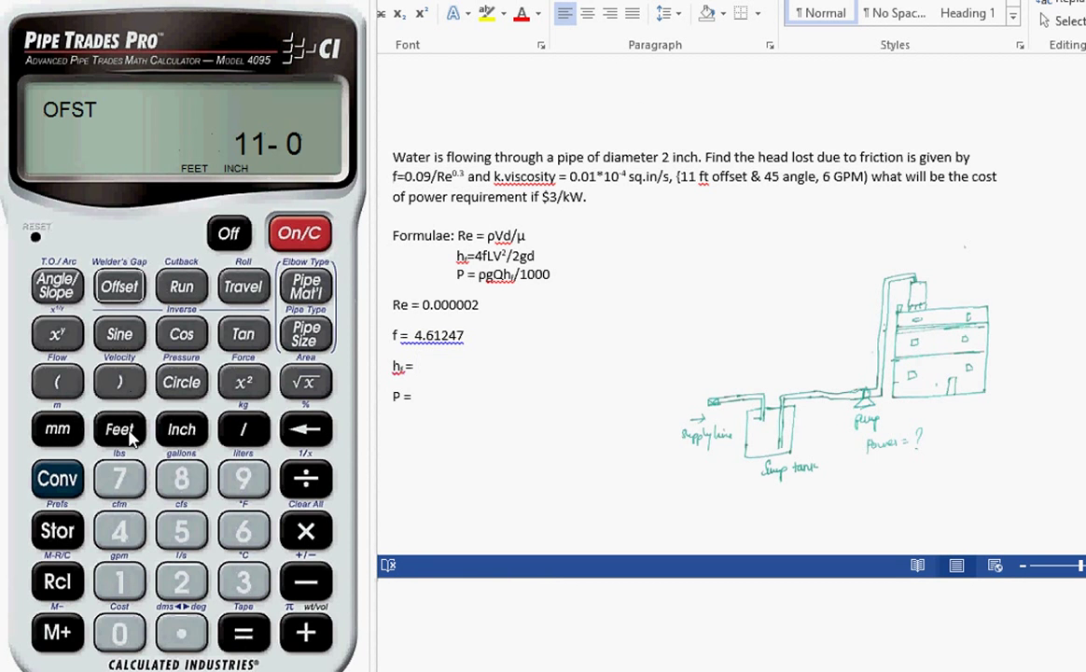
{"action": "left_click", "coordinate": [119, 530]}
{"action": "left_click", "coordinate": [181, 530]}
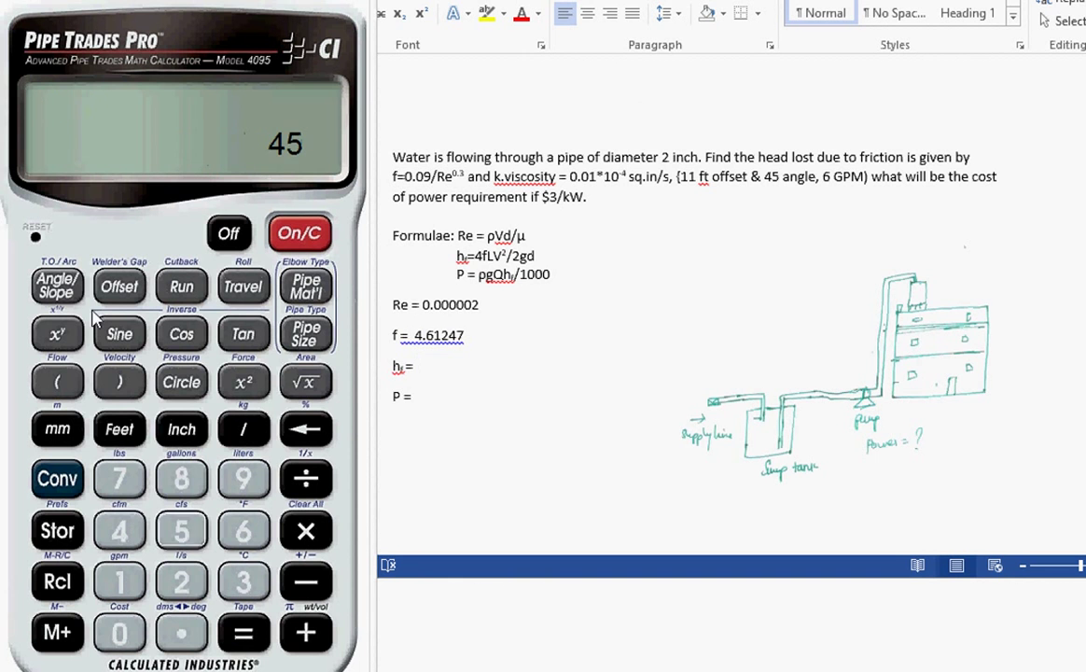
{"action": "left_click", "coordinate": [71, 296]}
{"action": "left_click", "coordinate": [181, 580]}
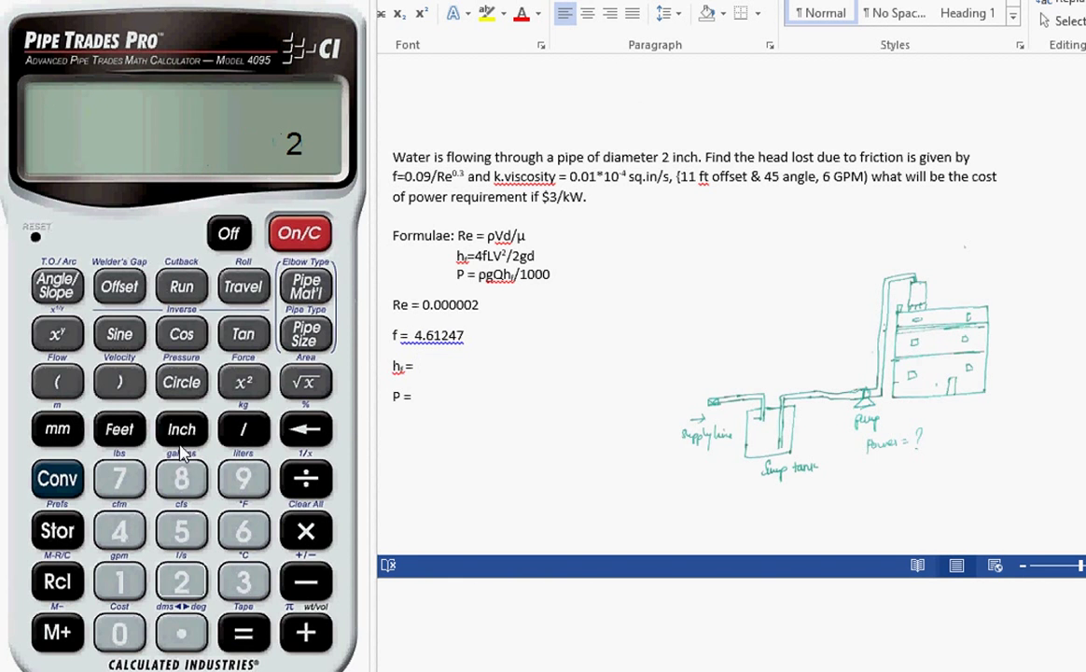
{"action": "left_click", "coordinate": [182, 429]}
{"action": "left_click", "coordinate": [241, 285]}
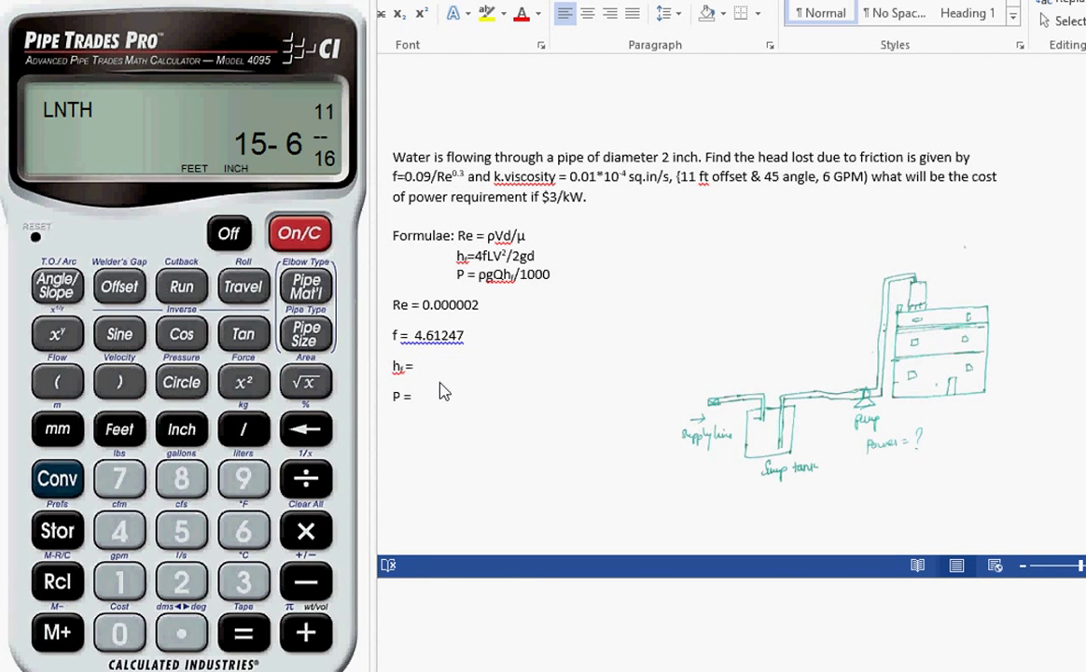
Step: Clear the calculator and start the bracketed numerator 4.61247 × 4 × 15.6
{"action": "left_click", "coordinate": [301, 231]}
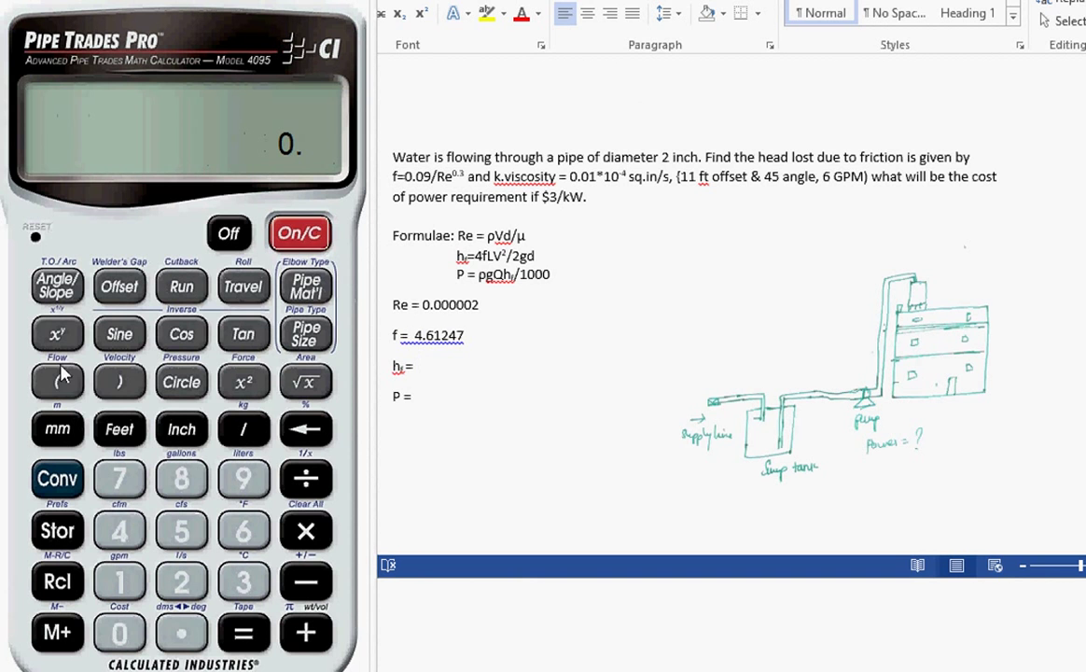
{"action": "left_click", "coordinate": [58, 382]}
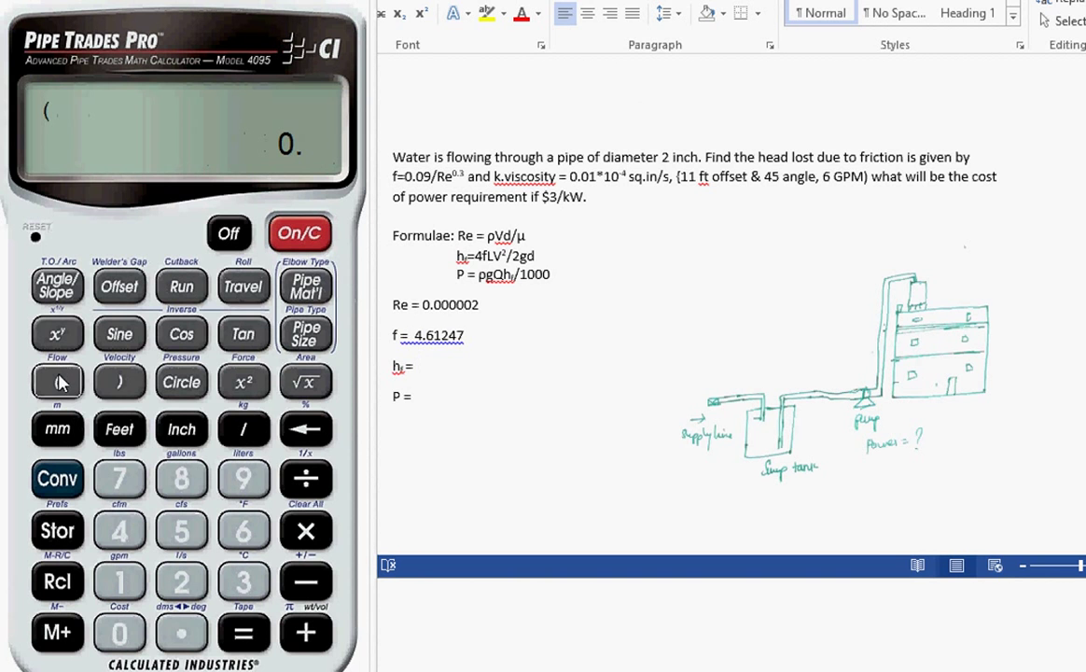
{"action": "left_click", "coordinate": [119, 530]}
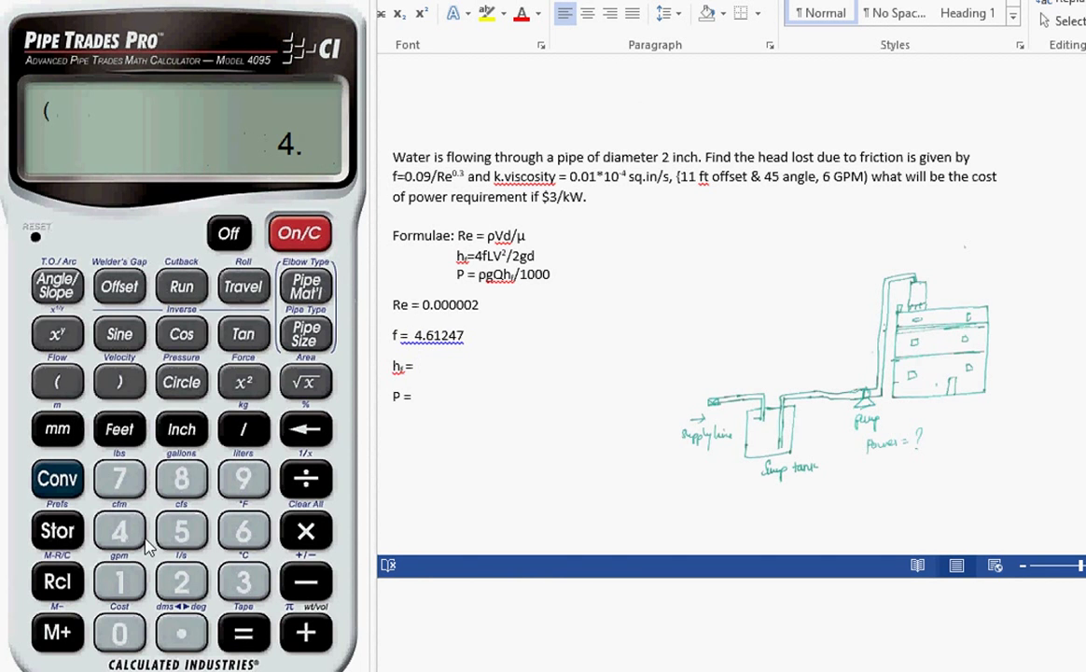
{"action": "left_click", "coordinate": [182, 632]}
{"action": "left_click", "coordinate": [244, 530]}
{"action": "left_click", "coordinate": [119, 581]}
{"action": "left_click", "coordinate": [182, 581]}
{"action": "left_click", "coordinate": [120, 530]}
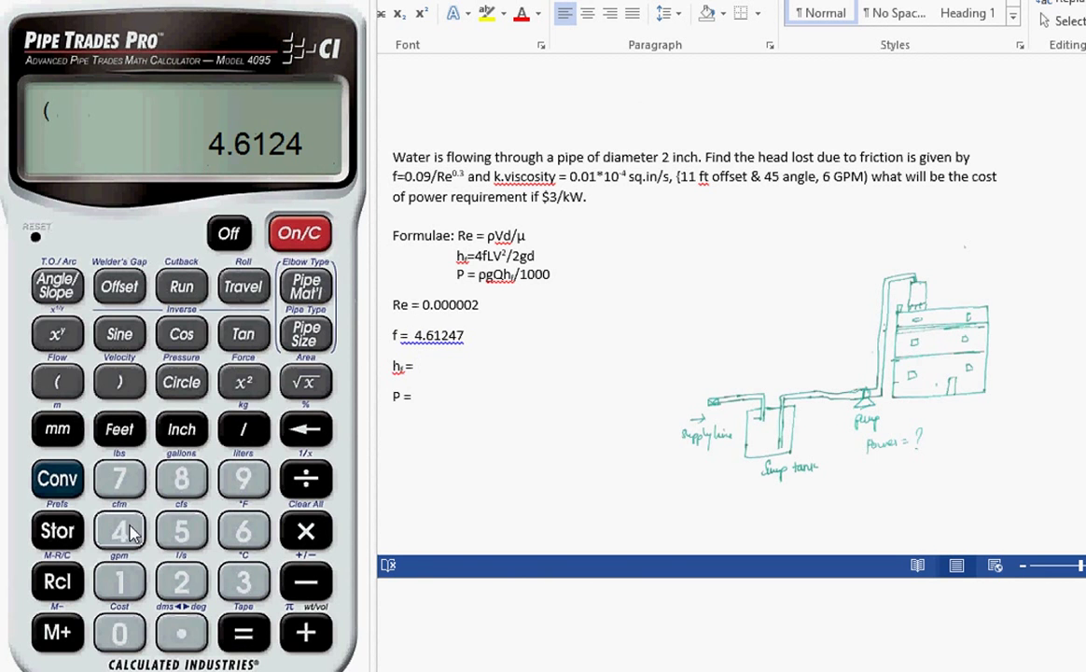
{"action": "left_click", "coordinate": [119, 478]}
{"action": "left_click", "coordinate": [304, 530]}
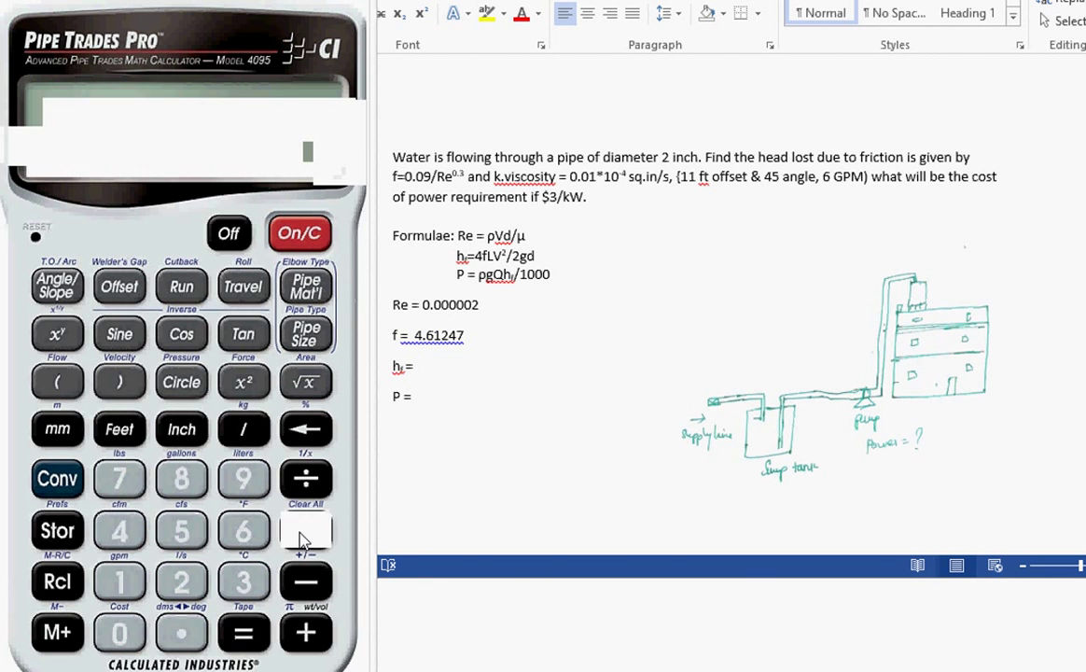
{"action": "left_click", "coordinate": [120, 582]}
{"action": "left_click", "coordinate": [182, 530]}
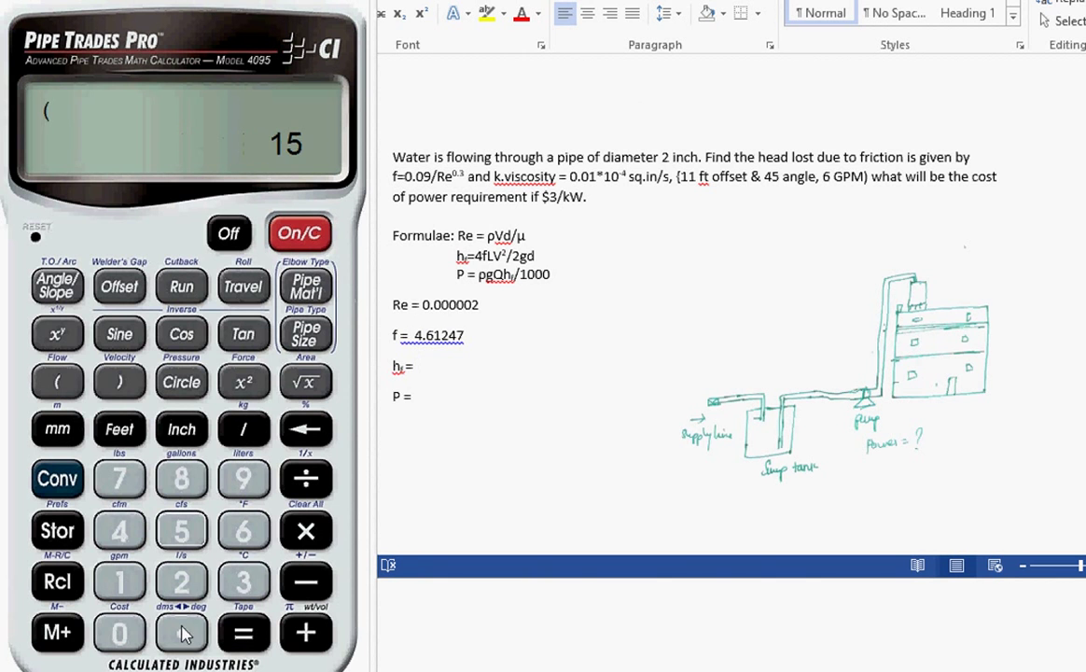
{"action": "left_click", "coordinate": [182, 633]}
{"action": "left_click", "coordinate": [244, 529]}
{"action": "left_click", "coordinate": [306, 477]}
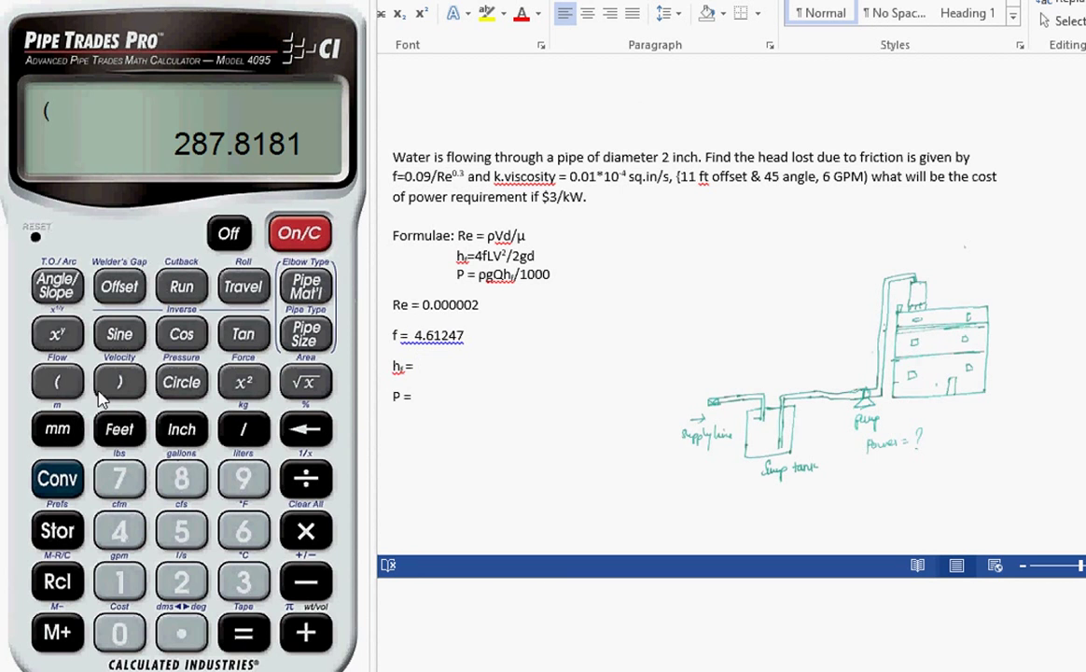
Step: Multiply by 0.9625 squared and close the bracket, giving 266.6365
{"action": "left_click", "coordinate": [58, 382]}
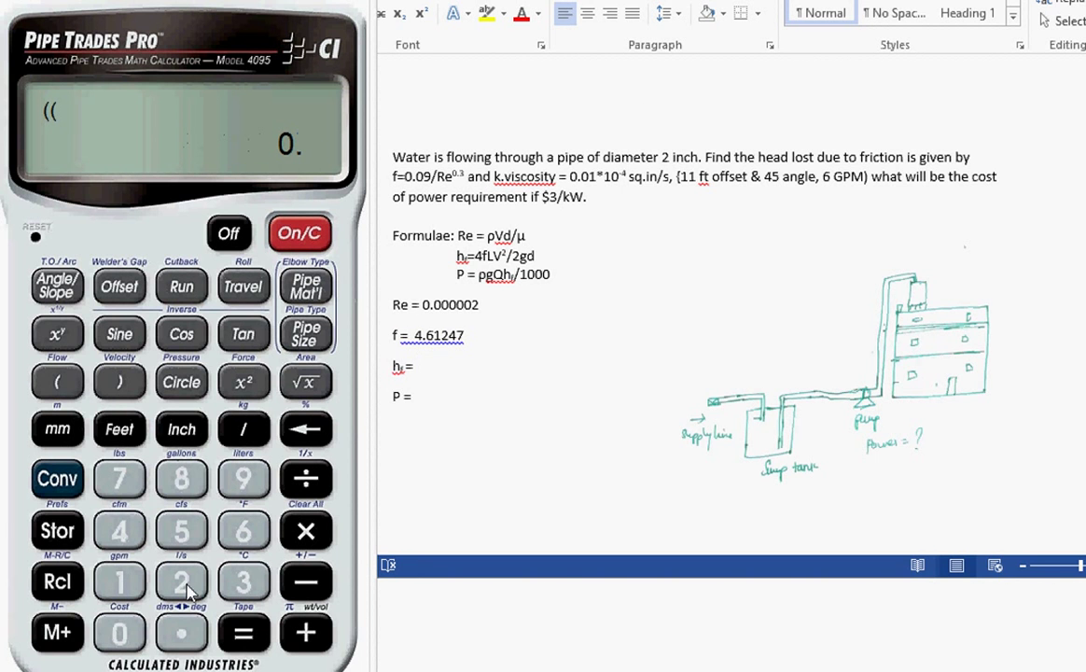
{"action": "left_click", "coordinate": [182, 633]}
{"action": "left_click", "coordinate": [244, 478]}
{"action": "left_click", "coordinate": [244, 530]}
{"action": "left_click", "coordinate": [182, 581]}
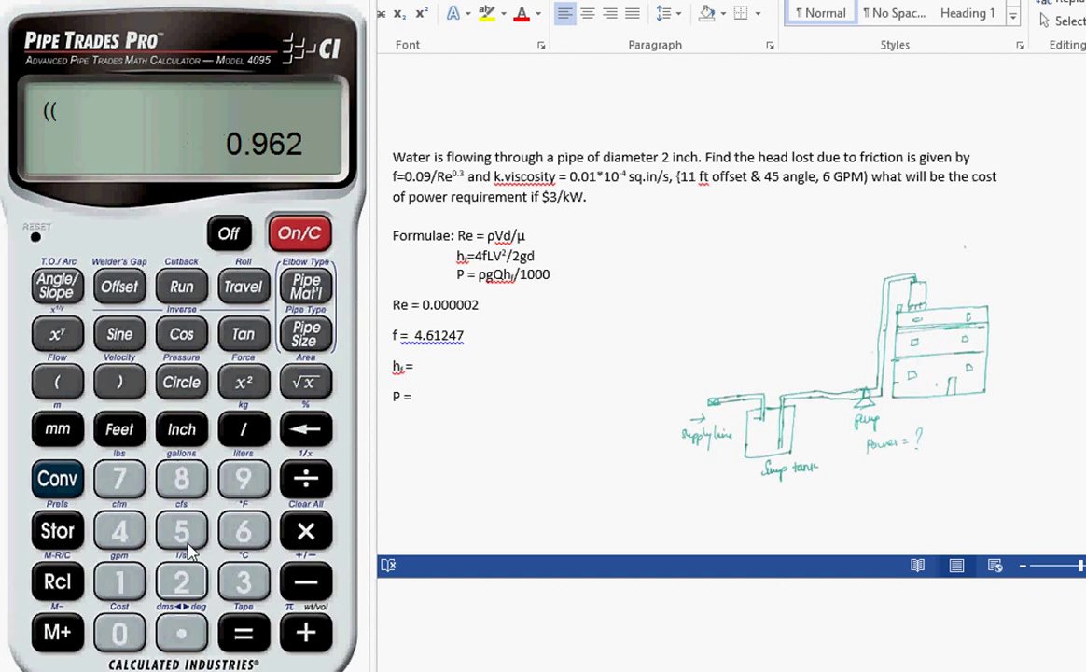
{"action": "left_click", "coordinate": [182, 529]}
{"action": "left_click", "coordinate": [119, 382]}
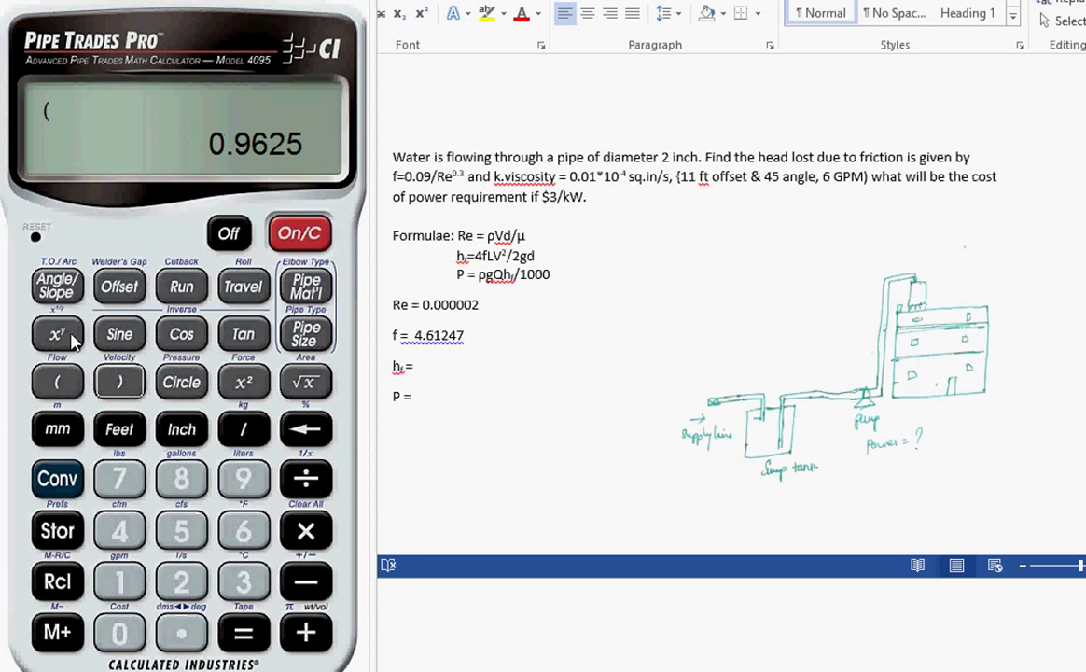
{"action": "left_click", "coordinate": [182, 583]}
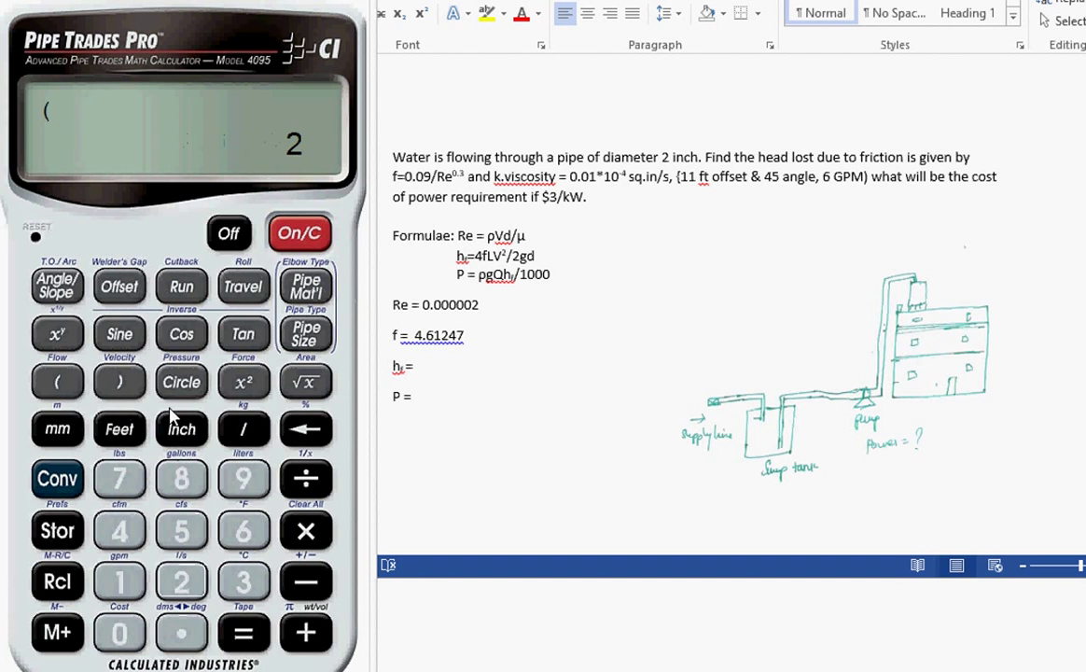
{"action": "left_click", "coordinate": [129, 387]}
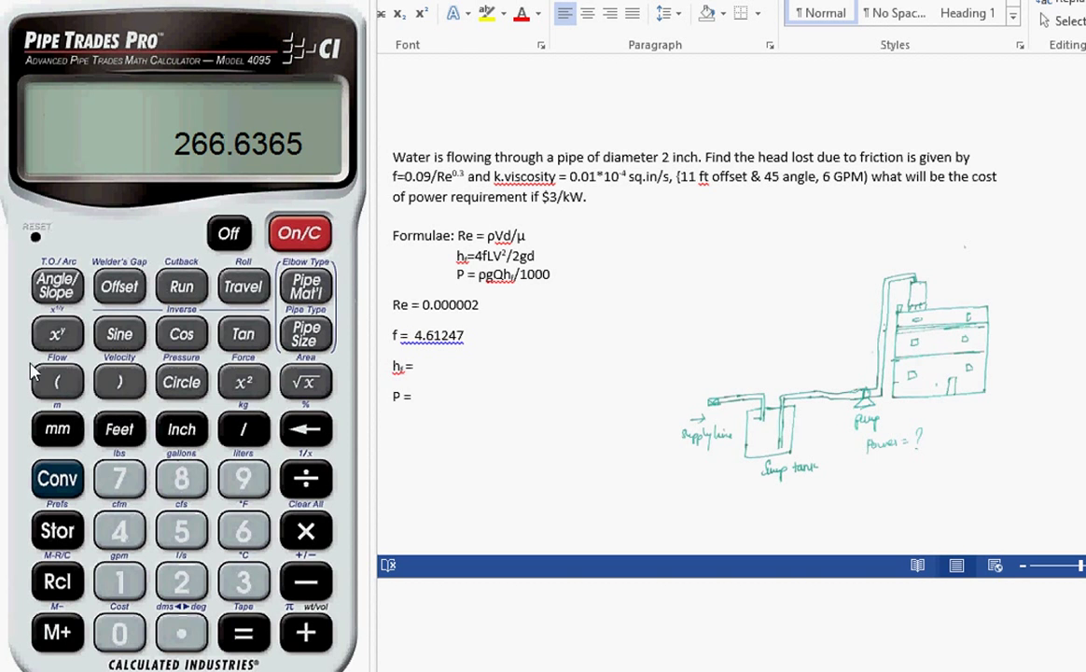
Step: Evaluate the bracketed denominator 2 × 9.81 × 2 as 39.24
{"action": "left_click", "coordinate": [54, 387]}
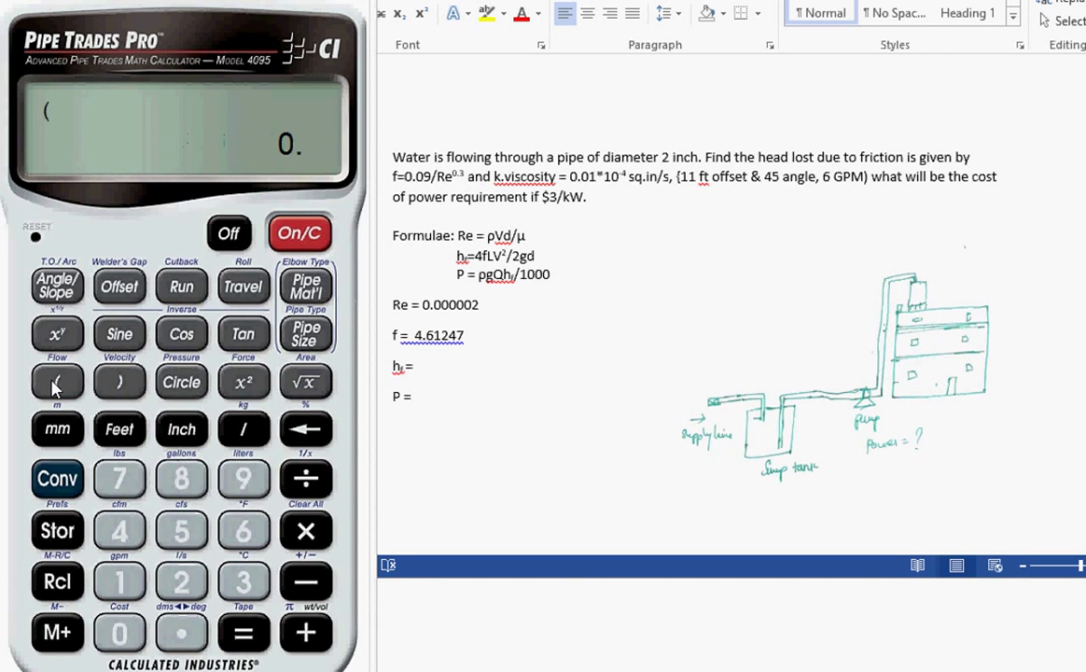
{"action": "left_click", "coordinate": [181, 580]}
{"action": "left_click", "coordinate": [306, 531]}
{"action": "left_click", "coordinate": [244, 476]}
{"action": "left_click", "coordinate": [181, 632]}
{"action": "left_click", "coordinate": [181, 476]}
{"action": "left_click", "coordinate": [120, 580]}
{"action": "left_click", "coordinate": [306, 531]}
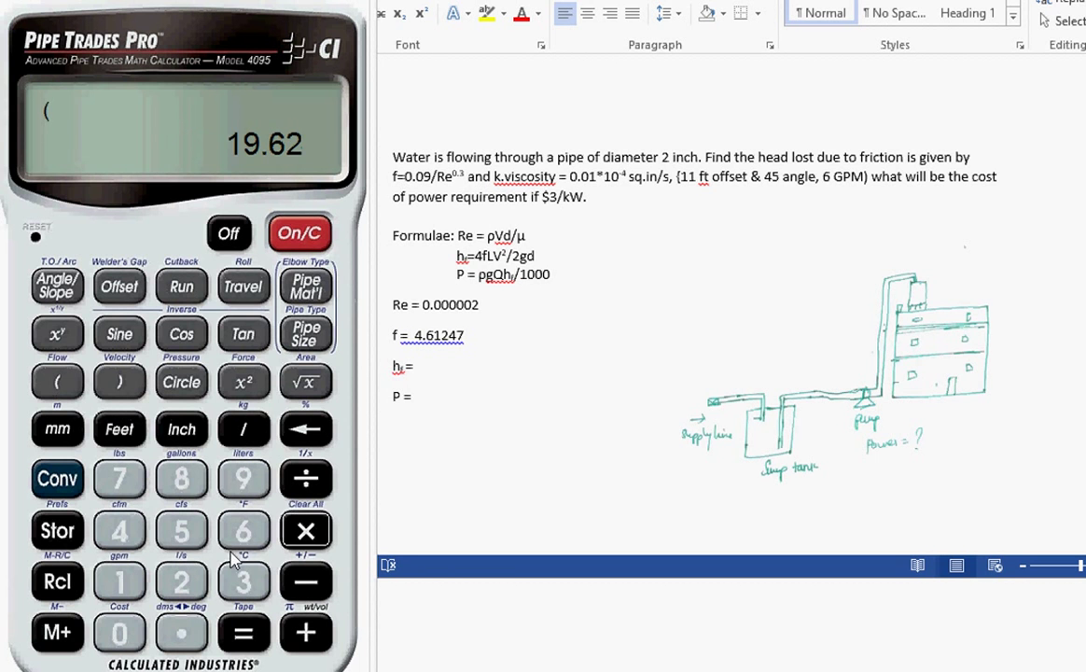
{"action": "left_click", "coordinate": [181, 580]}
{"action": "left_click", "coordinate": [121, 383]}
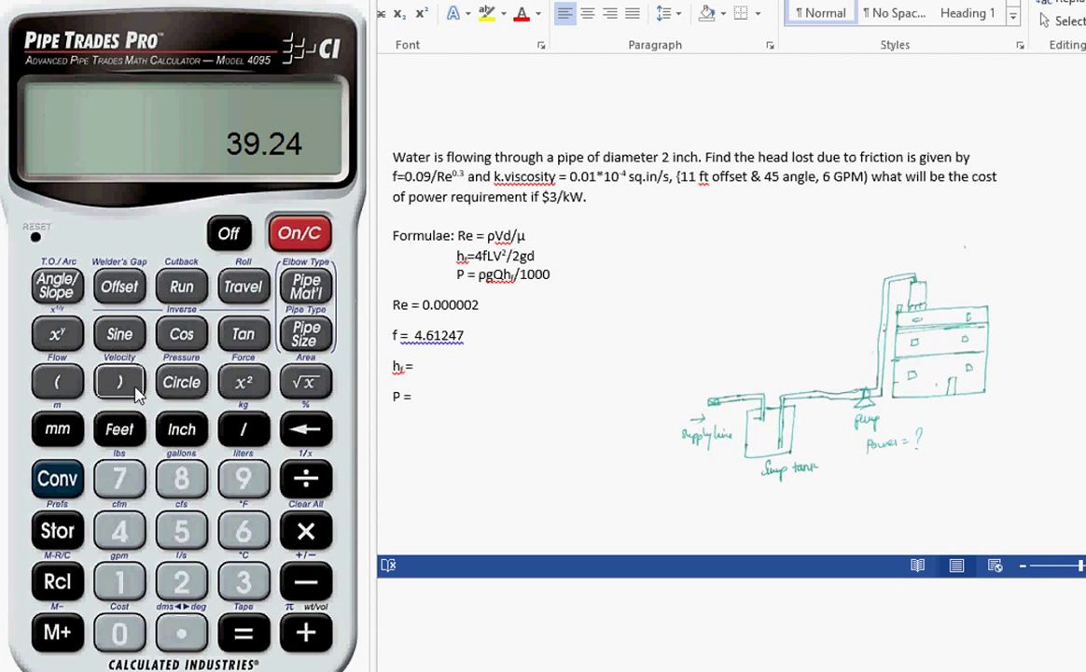
Step: Enter 39.24 after 'hf =' in the worksheet, then move to the P line
{"action": "left_click", "coordinate": [419, 371]}
{"action": "type", "text": "39.2"}
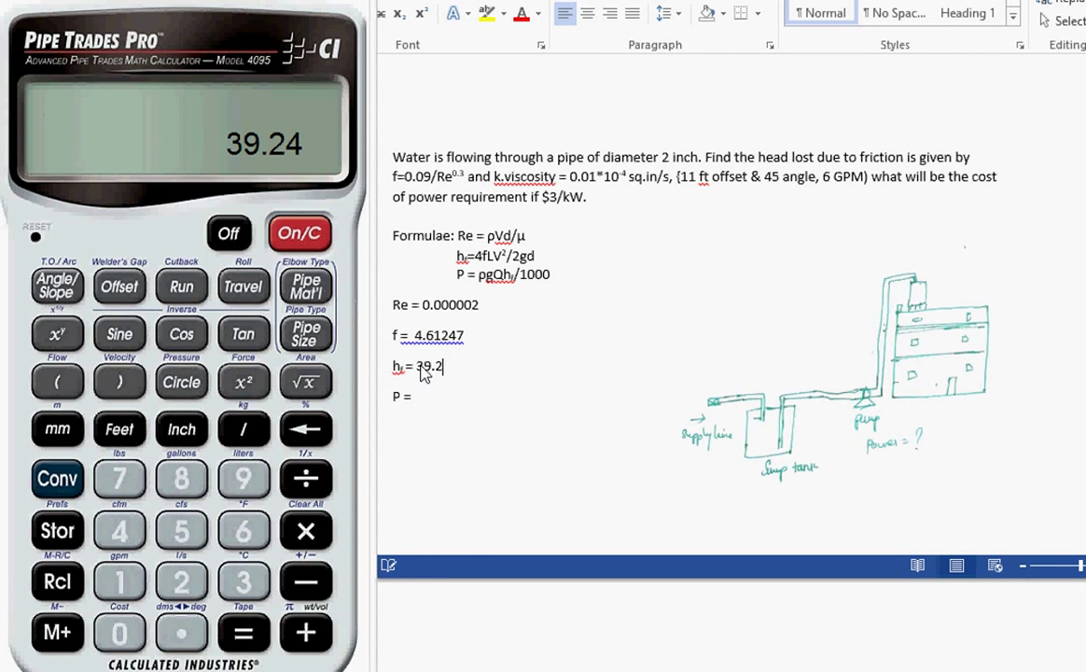
{"action": "type", "text": "4"}
{"action": "left_click", "coordinate": [427, 393]}
Step: Clear the calculator and multiply 990 × 9.81 × 6
{"action": "left_click", "coordinate": [298, 233]}
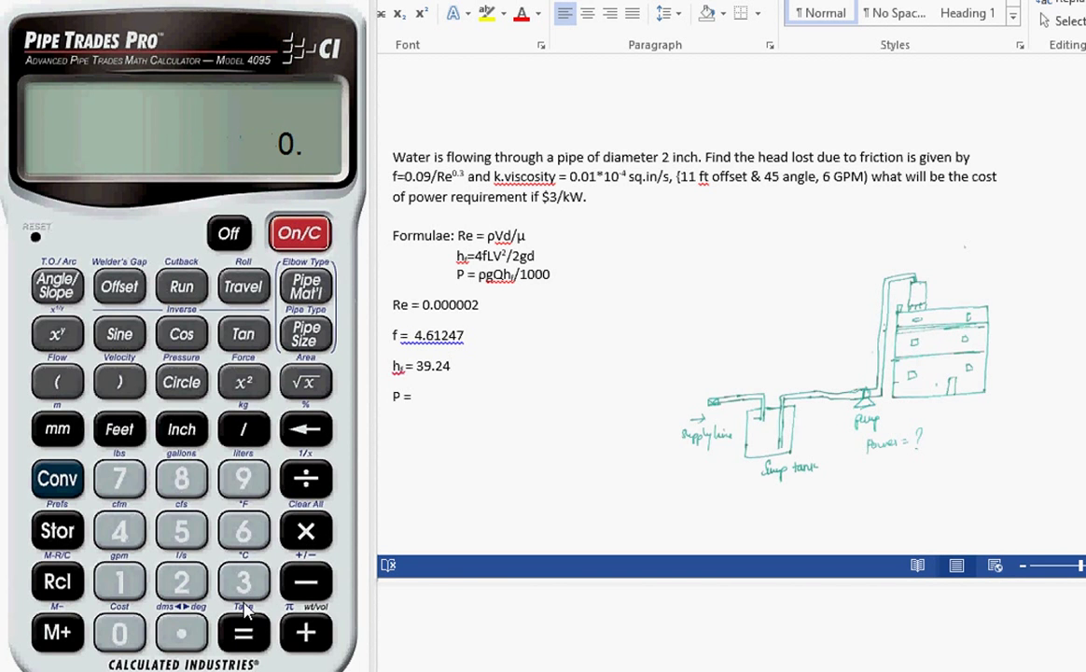
{"action": "double_click", "coordinate": [244, 477]}
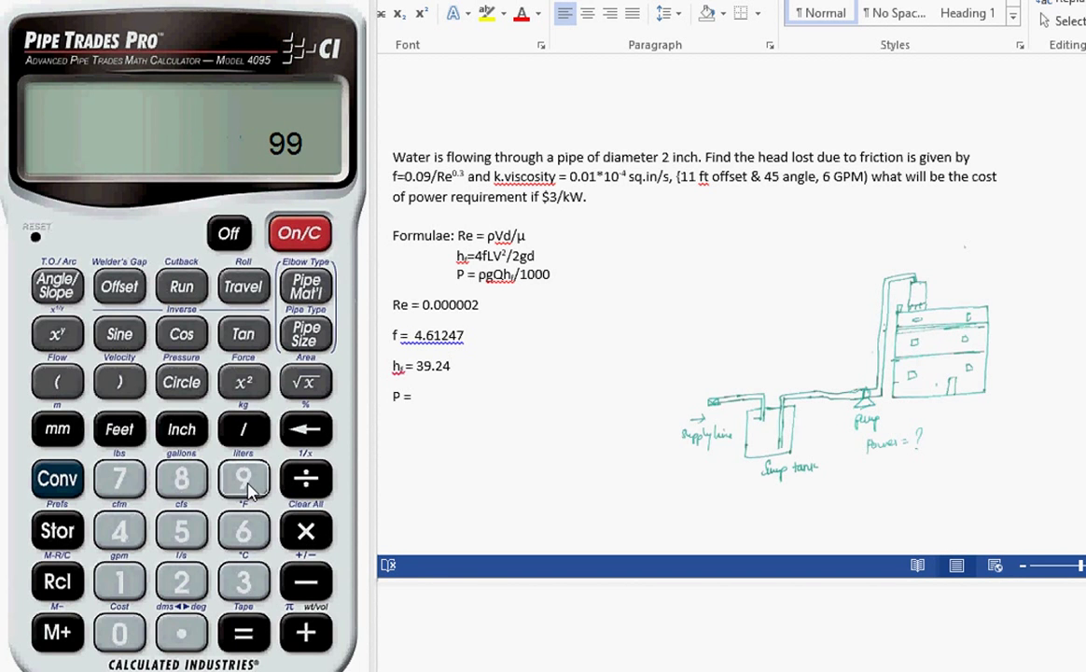
{"action": "left_click", "coordinate": [120, 634]}
{"action": "left_click", "coordinate": [306, 530]}
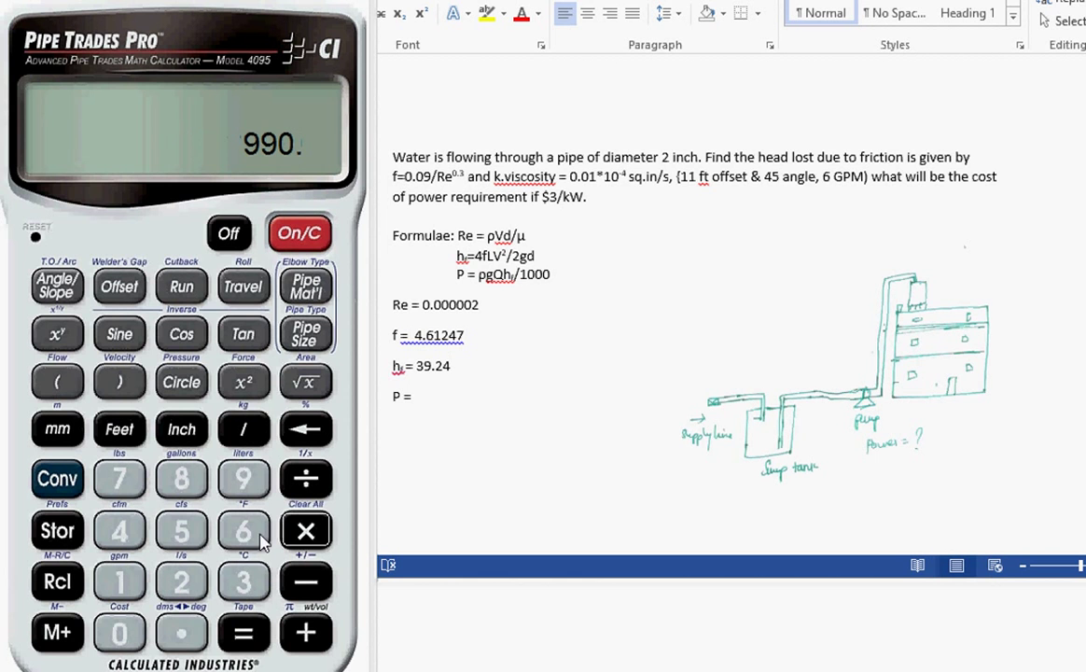
{"action": "left_click", "coordinate": [243, 478]}
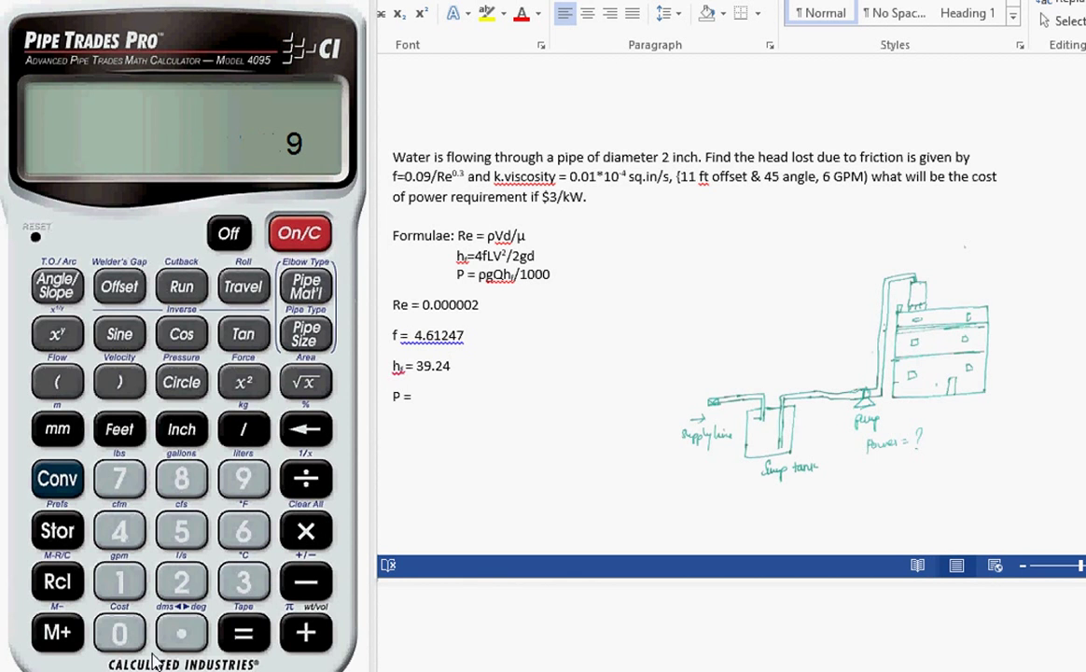
{"action": "left_click", "coordinate": [182, 633]}
{"action": "left_click", "coordinate": [181, 477]}
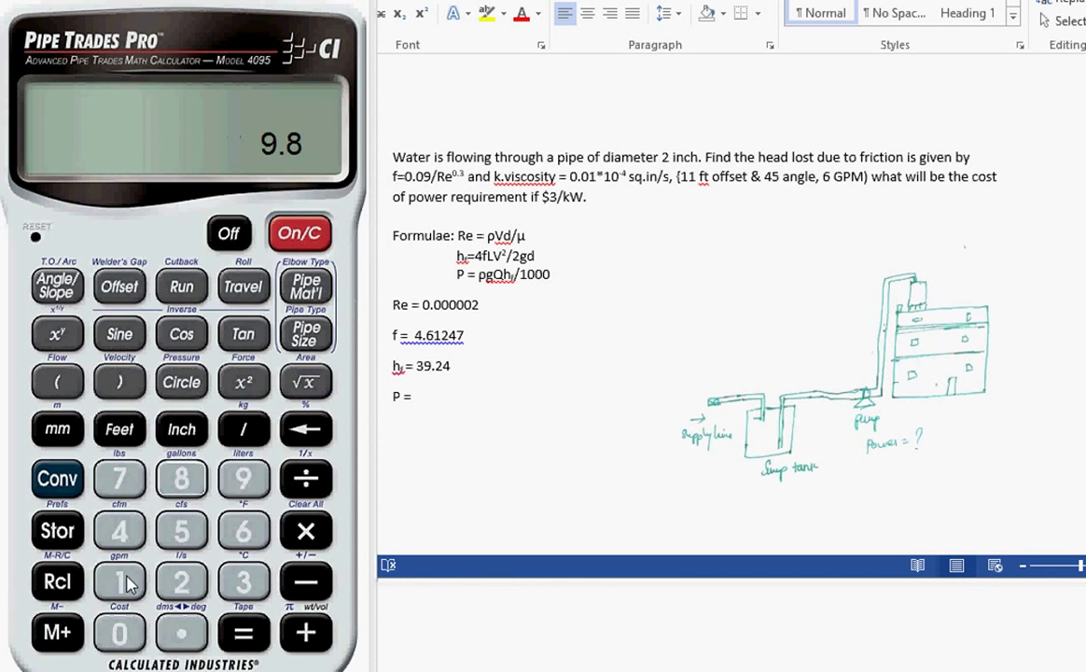
{"action": "left_click", "coordinate": [128, 583]}
{"action": "key", "text": "Return"}
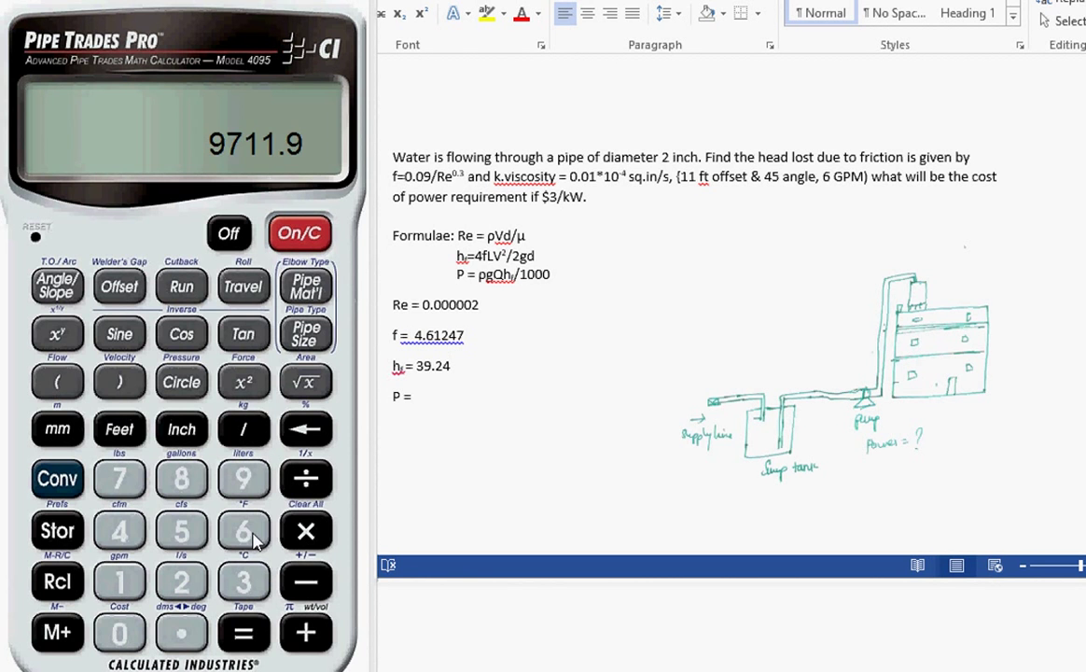
{"action": "left_click", "coordinate": [245, 531]}
{"action": "key", "text": "Return"}
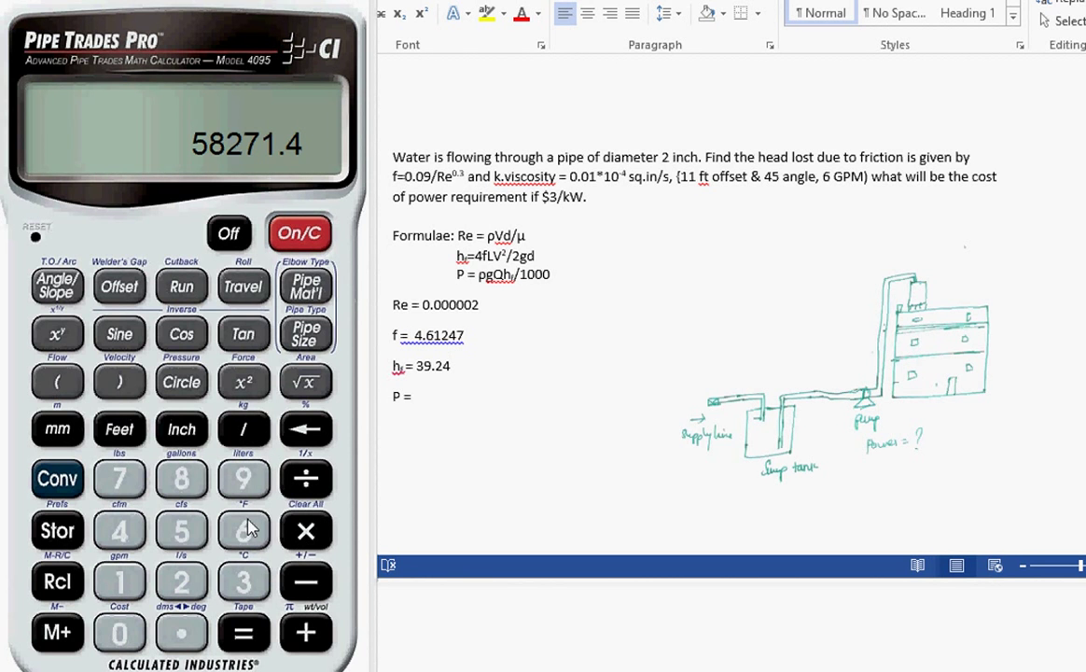
Step: Multiply by the head loss 39.24, giving 2286569.74
{"action": "left_click", "coordinate": [243, 581]}
{"action": "left_click", "coordinate": [244, 478]}
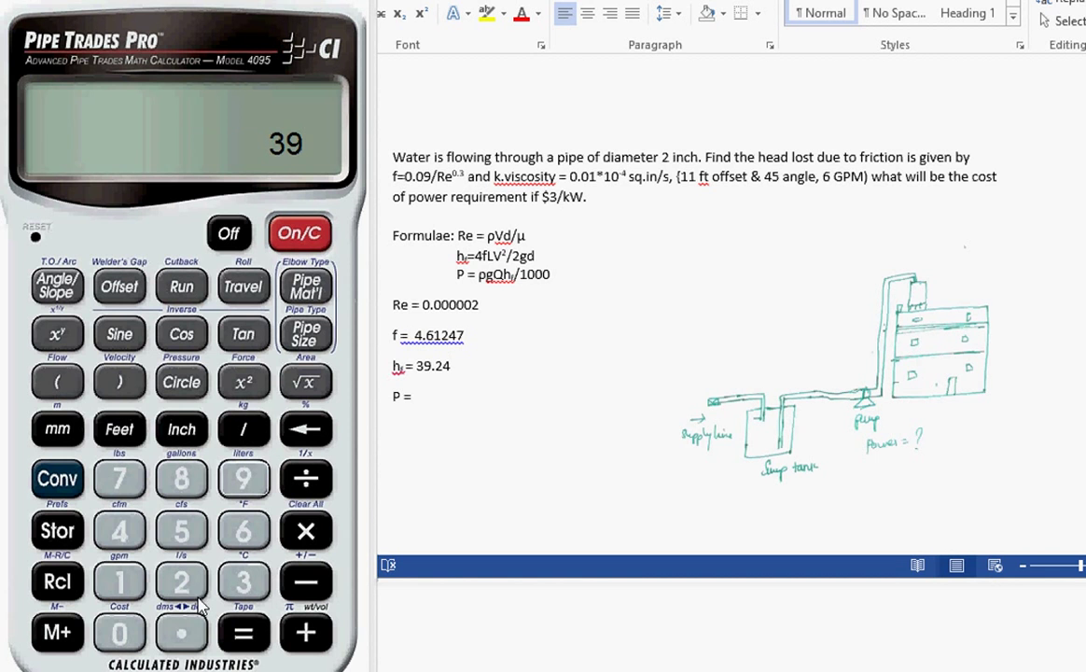
{"action": "left_click", "coordinate": [181, 633]}
{"action": "left_click", "coordinate": [181, 581]}
{"action": "left_click", "coordinate": [119, 530]}
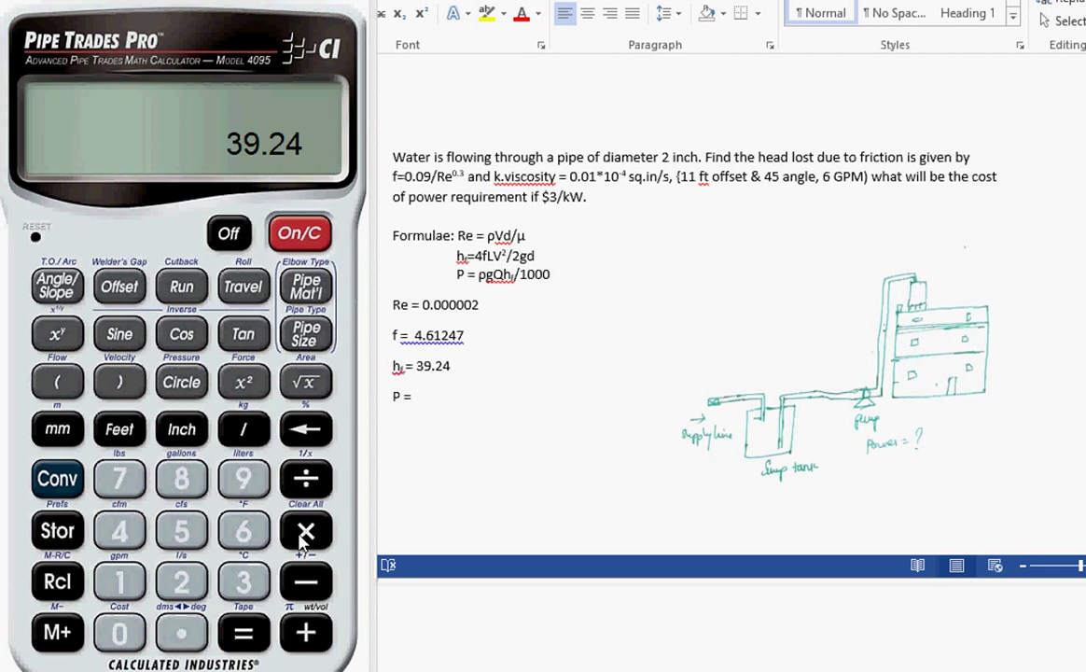
{"action": "left_click", "coordinate": [265, 634]}
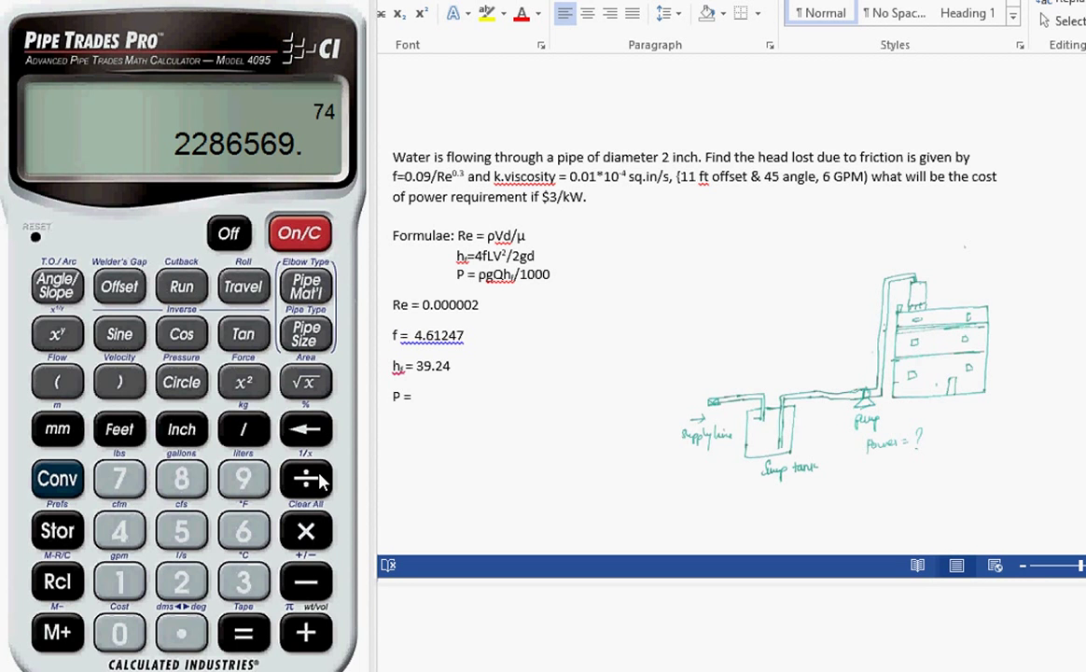
Step: Divide by 1000 twice to get the pump power 2.28657
{"action": "left_click", "coordinate": [120, 581]}
{"action": "left_click", "coordinate": [119, 633]}
{"action": "left_click", "coordinate": [119, 634]}
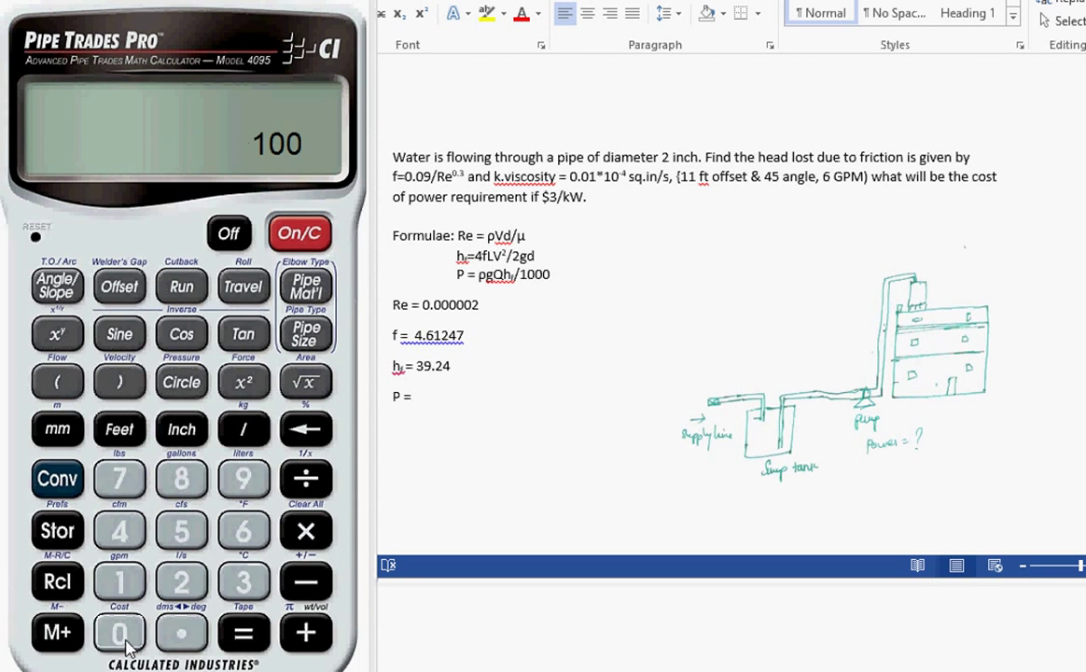
{"action": "left_click", "coordinate": [120, 634]}
{"action": "left_click", "coordinate": [244, 637]}
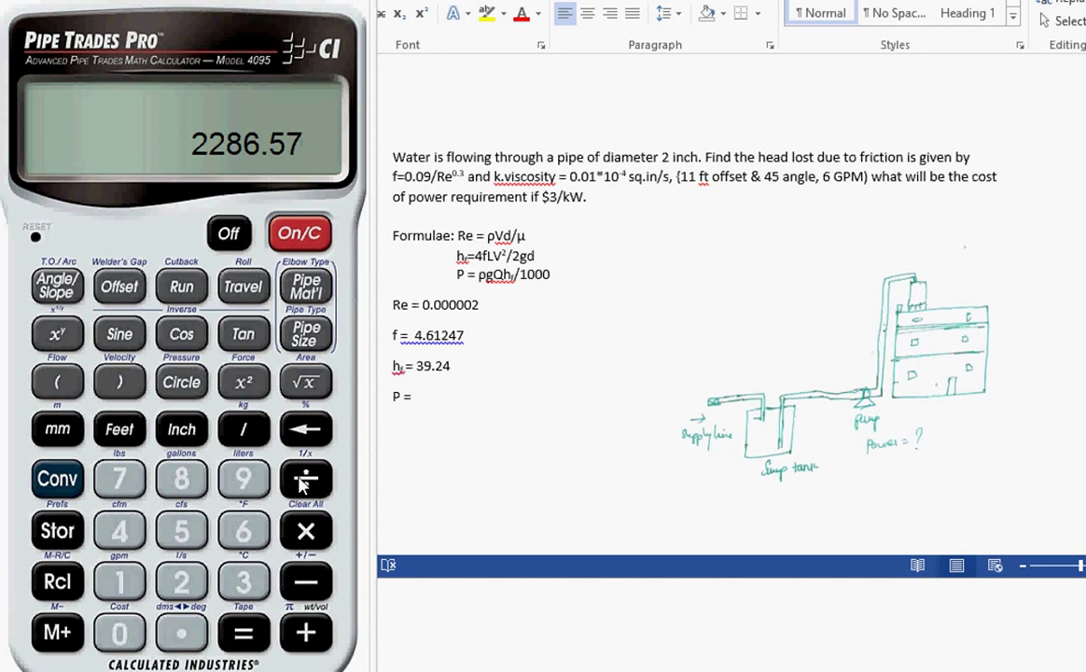
{"action": "left_click", "coordinate": [119, 579]}
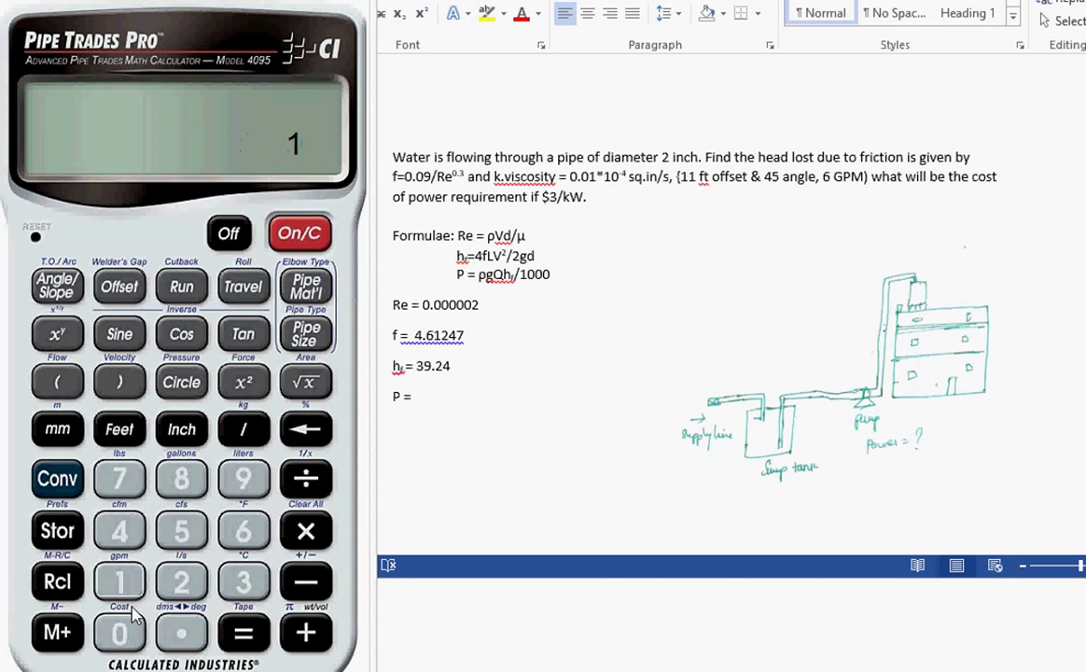
{"action": "left_click", "coordinate": [126, 632]}
{"action": "left_click", "coordinate": [126, 631]}
{"action": "left_click", "coordinate": [126, 632]}
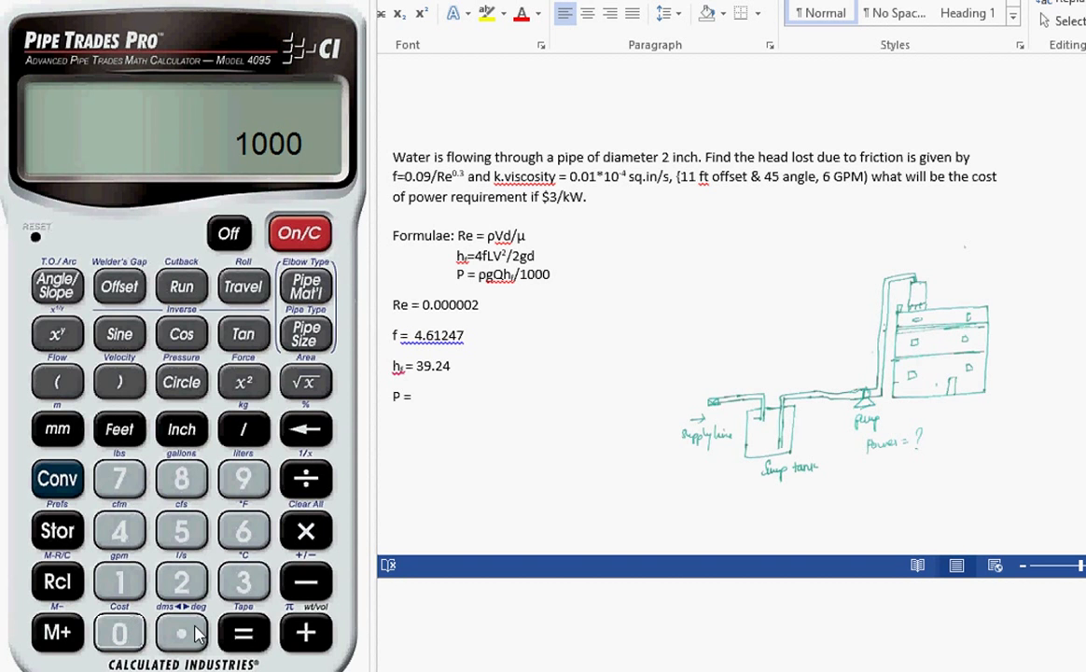
{"action": "left_click", "coordinate": [240, 634]}
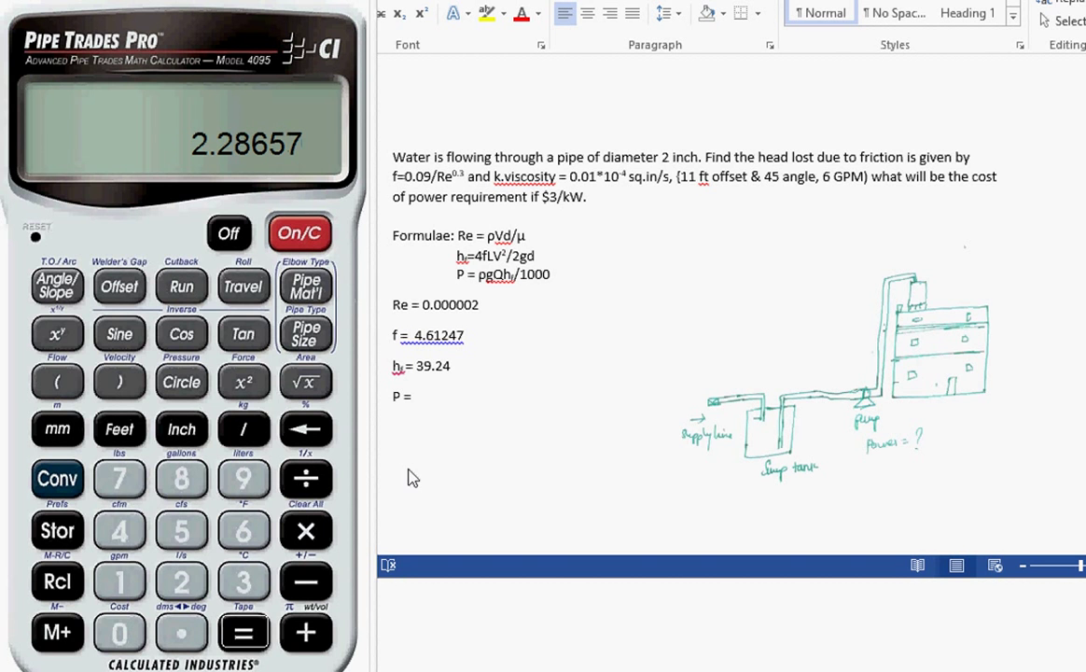
Step: Complete the worksheet line as 'P = 2.28657 kW' and start a new '$ =' line below it
{"action": "left_click", "coordinate": [425, 395]}
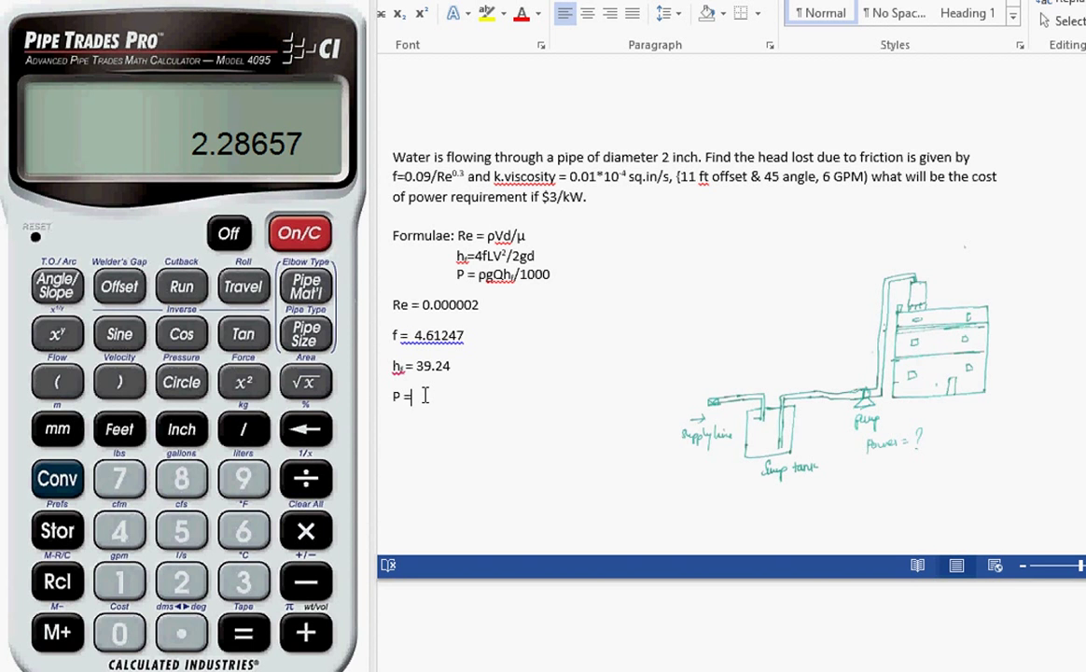
{"action": "type", "text": "2.28657 kW"}
{"action": "type", "text": "$ +"}
{"action": "key", "text": "BackSpace"}
{"action": "type", "text": "="}
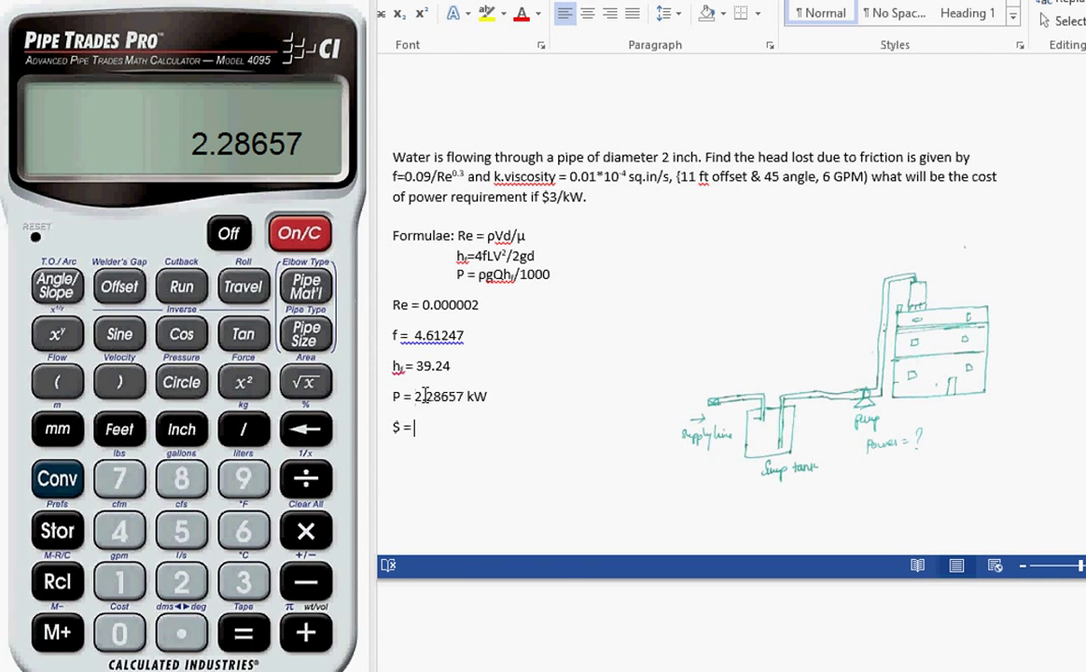
Step: Store 3.00 as the cost per unit in the calculator
{"action": "left_click", "coordinate": [242, 580]}
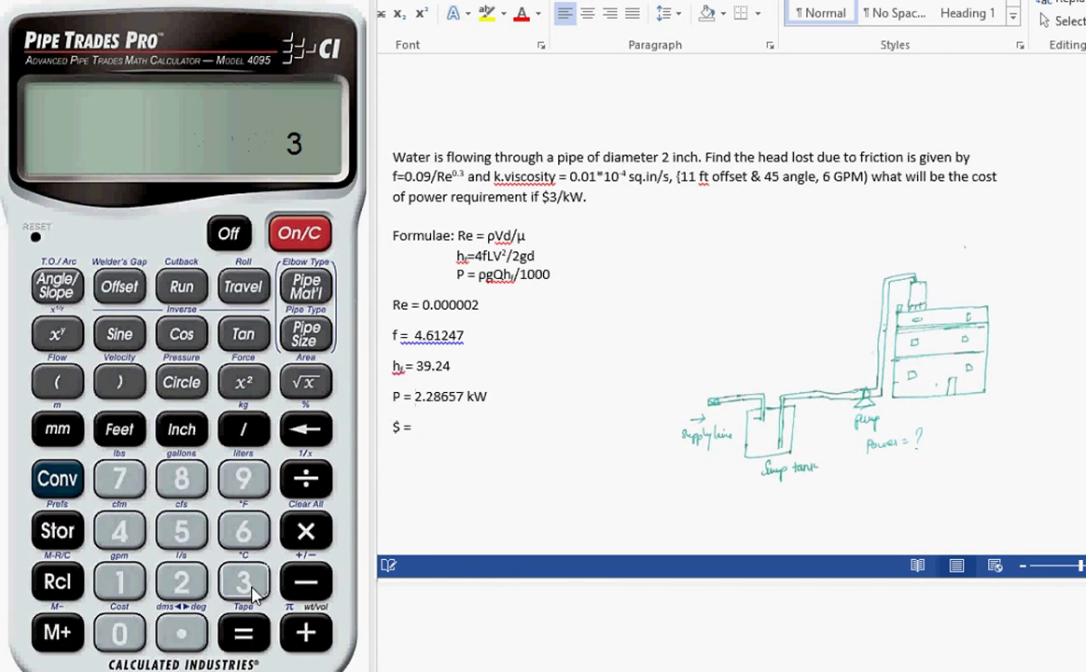
{"action": "left_click", "coordinate": [75, 528]}
{"action": "left_click", "coordinate": [58, 479]}
{"action": "left_click", "coordinate": [124, 636]}
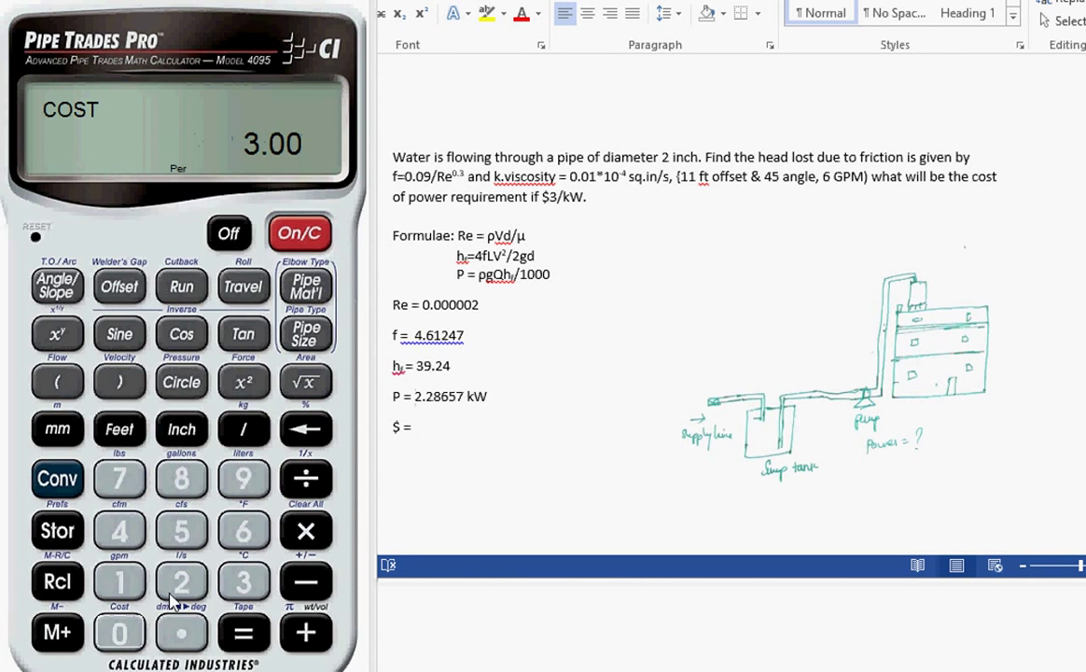
Step: Price 2.28657 kW for a $6.86 total and enter 6.86 after '$ =' in the worksheet
{"action": "left_click", "coordinate": [184, 586]}
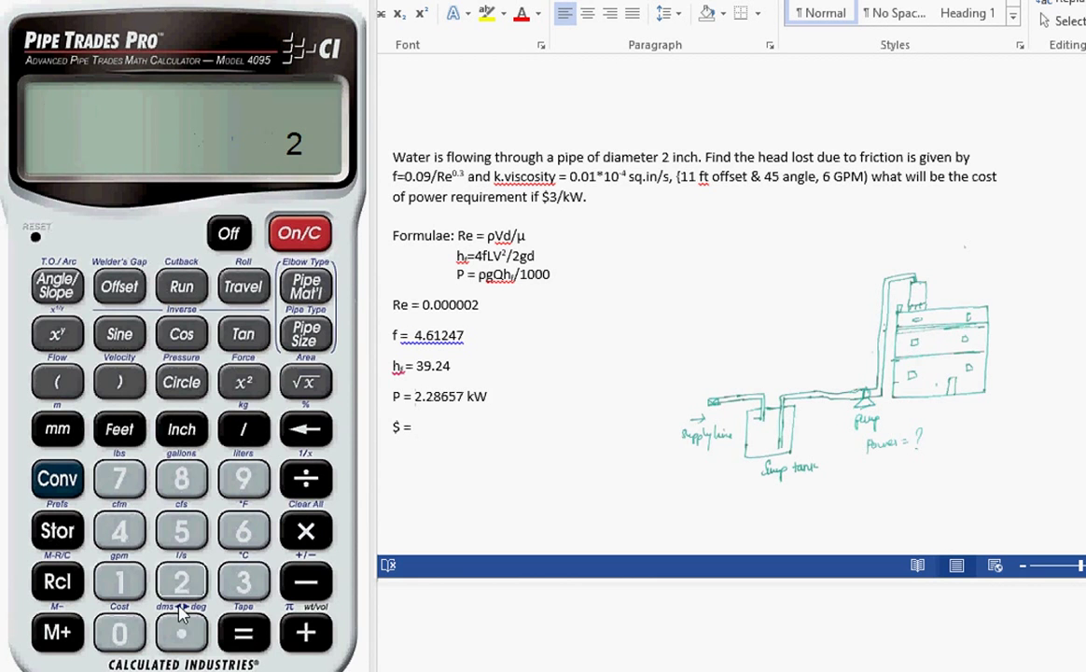
{"action": "left_click", "coordinate": [181, 633]}
{"action": "left_click", "coordinate": [182, 581]}
{"action": "left_click", "coordinate": [184, 480]}
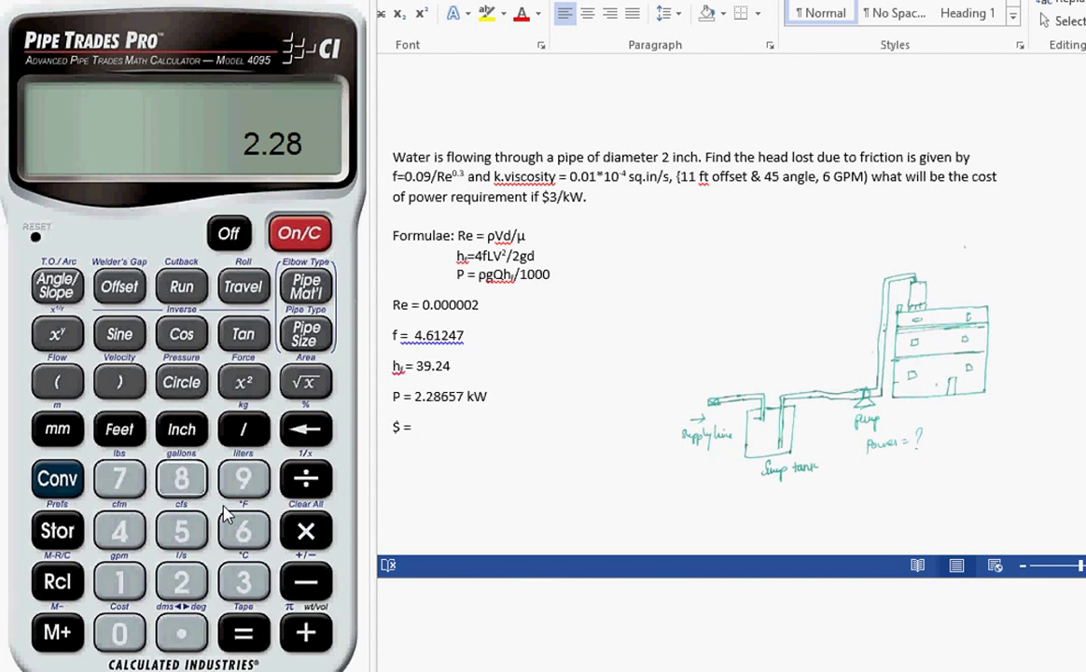
{"action": "left_click", "coordinate": [243, 530]}
{"action": "left_click", "coordinate": [182, 529]}
{"action": "left_click", "coordinate": [119, 478]}
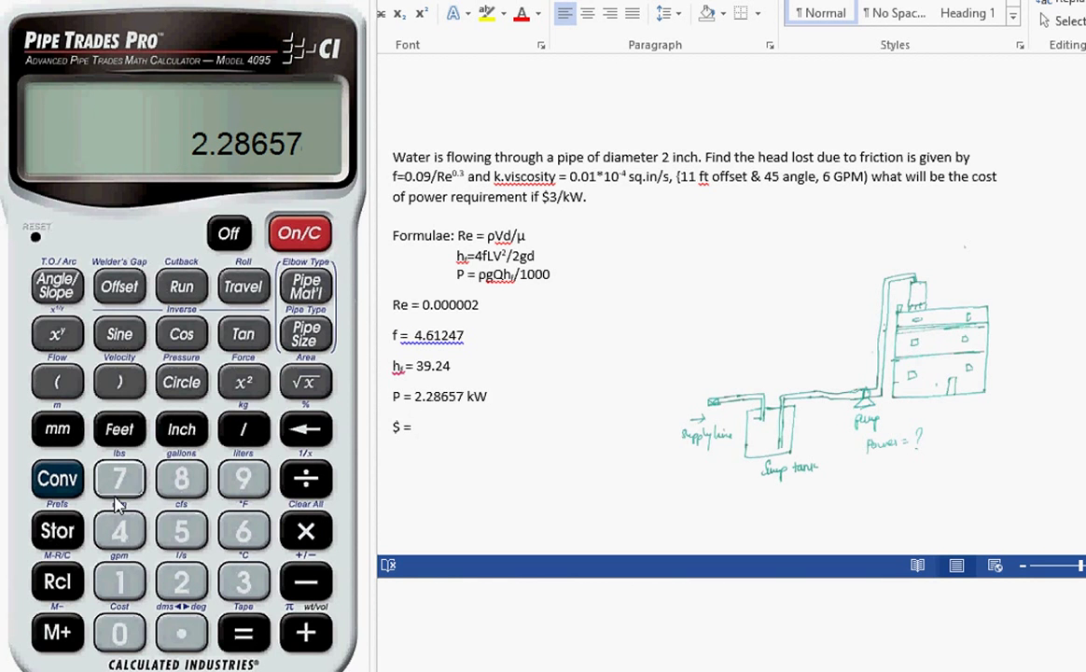
{"action": "left_click", "coordinate": [57, 478]}
{"action": "left_click", "coordinate": [120, 633]}
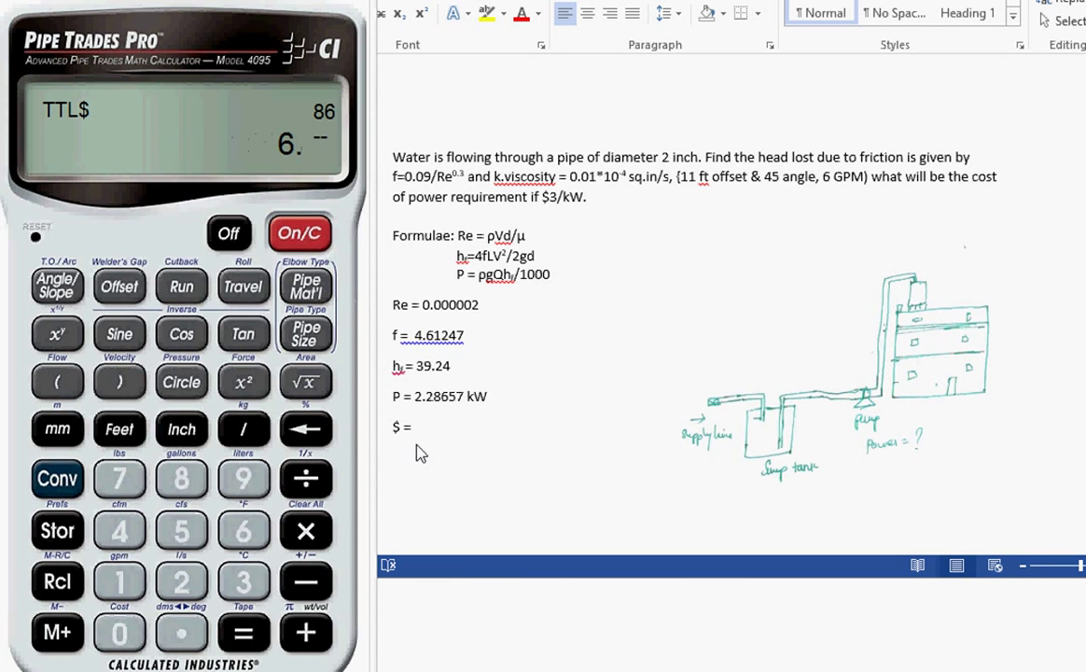
{"action": "left_click", "coordinate": [418, 431]}
{"action": "type", "text": "6."}
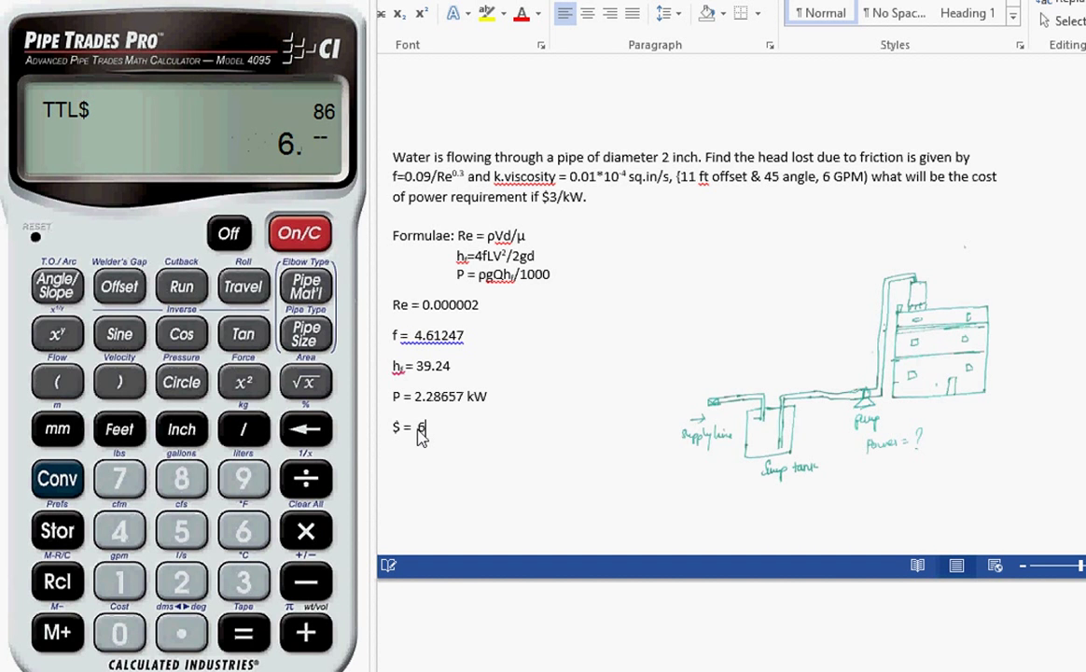
{"action": "type", "text": "86"}
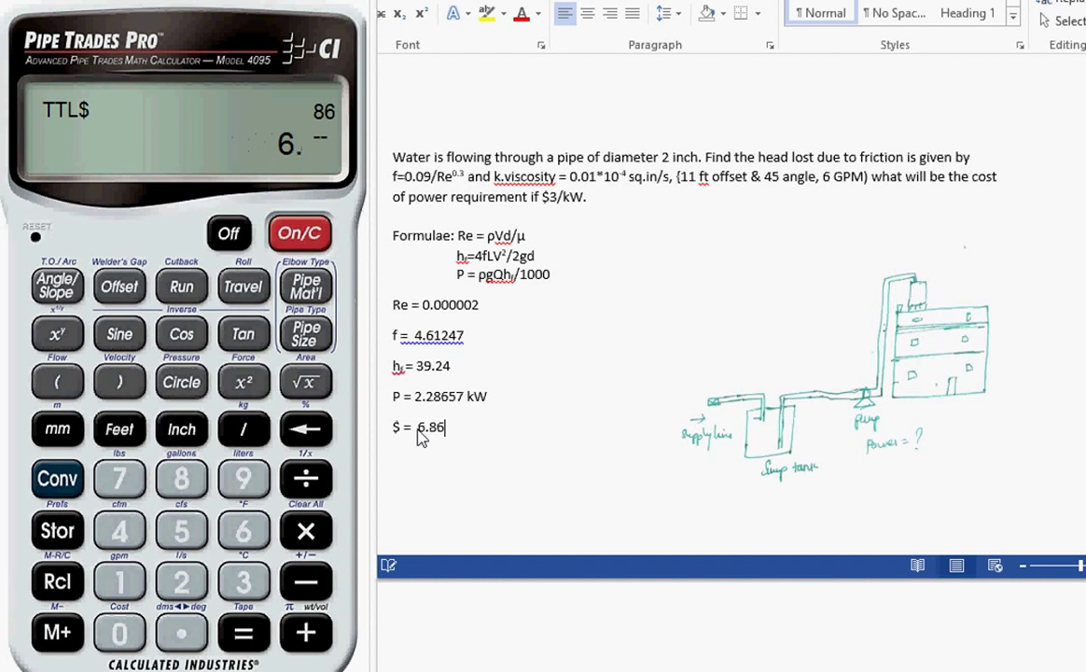